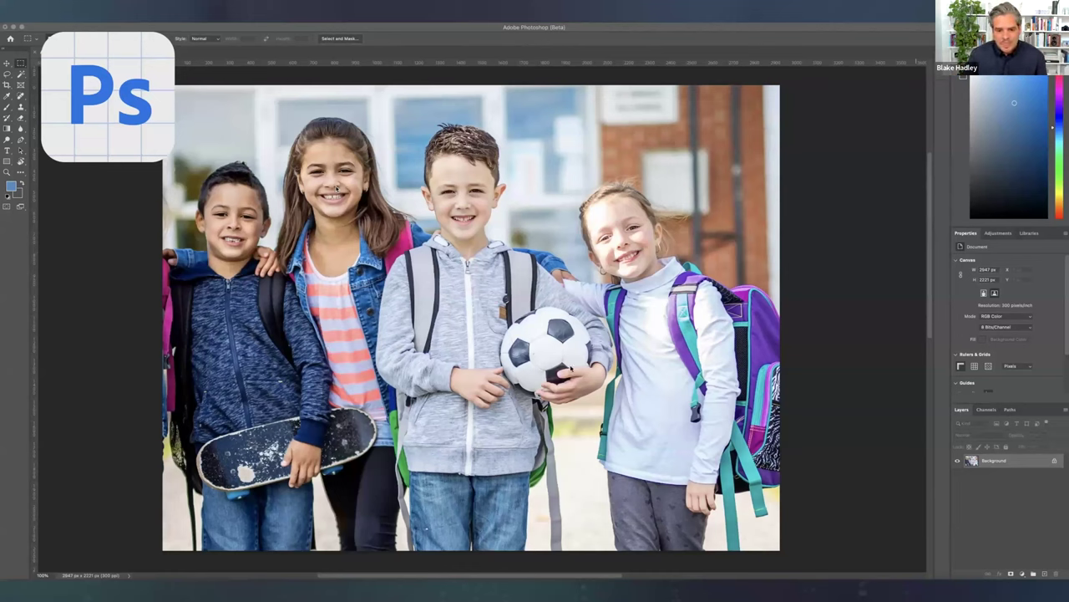
# Step: Lasso the three children around the middle boy and run Generative Fill with the prompt "remove people"
pyautogui.press('l')
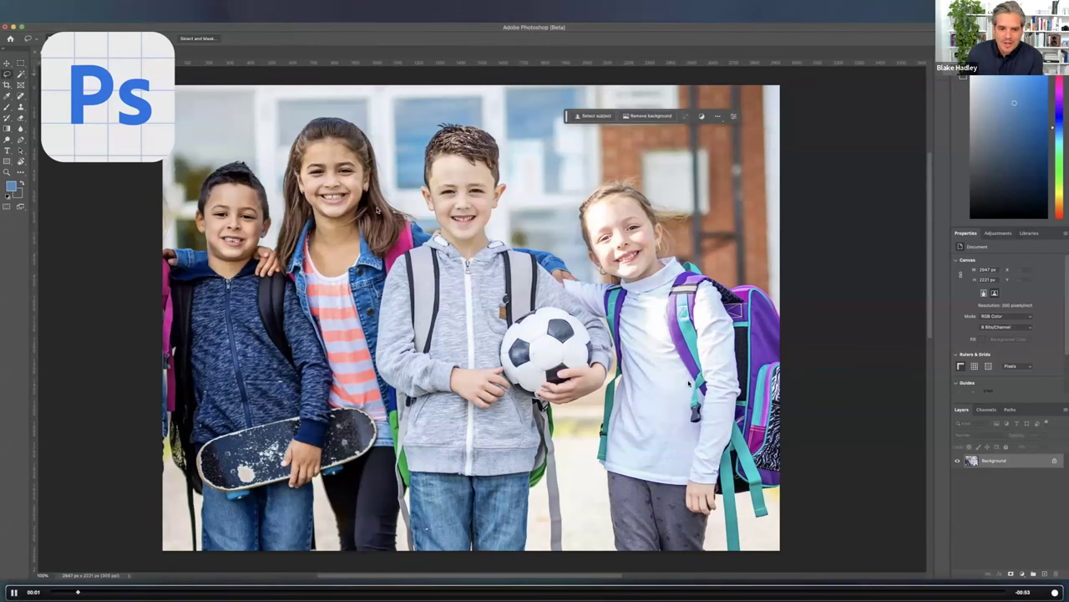
pyautogui.moveTo(579, 172)
pyautogui.mouseDown()
pyautogui.moveTo(625, 164)
pyautogui.moveTo(762, 282)
pyautogui.moveTo(781, 460)
pyautogui.moveTo(763, 556)
pyautogui.moveTo(595, 553)
pyautogui.moveTo(592, 426)
pyautogui.moveTo(609, 354)
pyautogui.moveTo(581, 309)
pyautogui.moveTo(516, 261)
pyautogui.moveTo(570, 177)
pyautogui.mouseUp()
pyautogui.moveTo(396, 144)
pyautogui.mouseDown()
pyautogui.moveTo(447, 238)
pyautogui.moveTo(403, 269)
pyautogui.moveTo(386, 336)
pyautogui.moveTo(407, 551)
pyautogui.moveTo(191, 553)
pyautogui.moveTo(167, 508)
pyautogui.moveTo(166, 169)
pyautogui.moveTo(343, 111)
pyautogui.moveTo(394, 147)
pyautogui.mouseUp()
pyautogui.click(593, 115)
pyautogui.write('remove people')
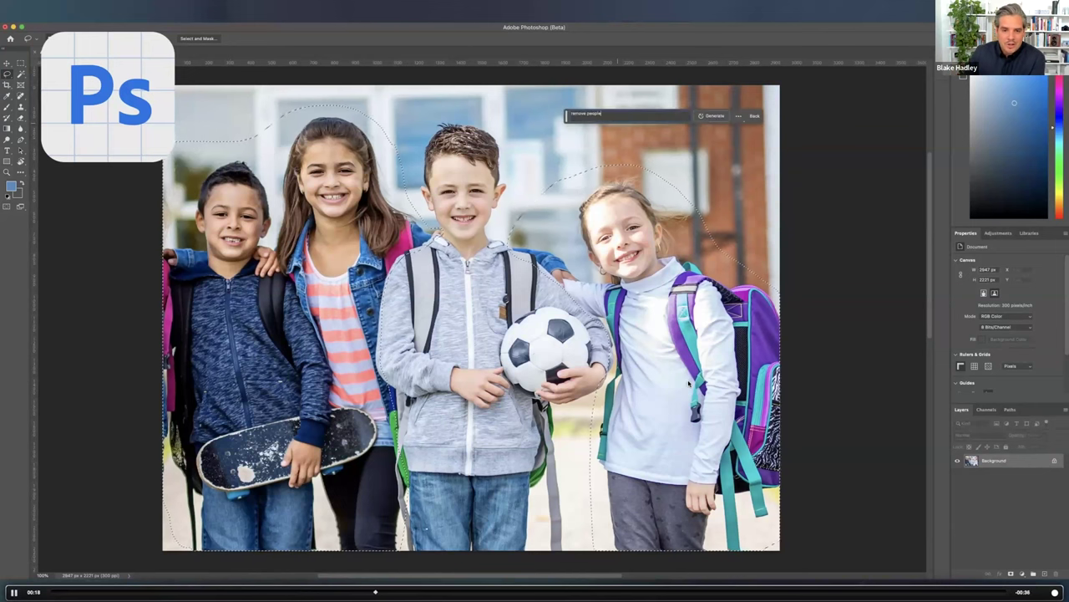
pyautogui.press('Return')
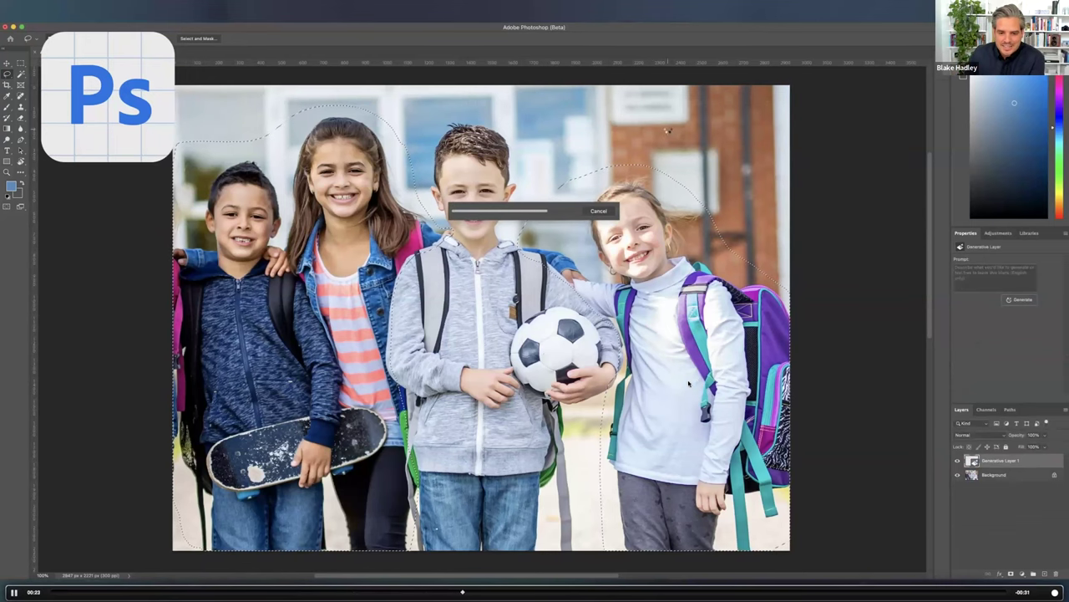
# Step: Lasso the soccer ball, replace it using Generative Fill with the prompt "basketball", and settle on the second variation
pyautogui.moveTo(587, 403)
pyautogui.mouseDown()
pyautogui.moveTo(543, 409)
pyautogui.moveTo(521, 309)
pyautogui.moveTo(536, 297)
pyautogui.mouseUp()
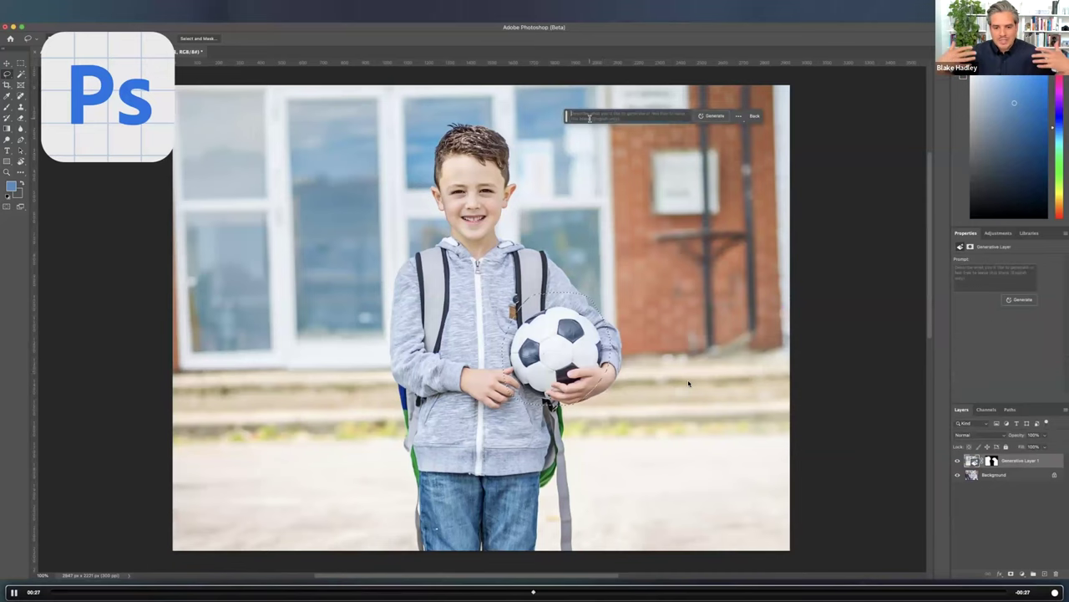
pyautogui.press('Return')
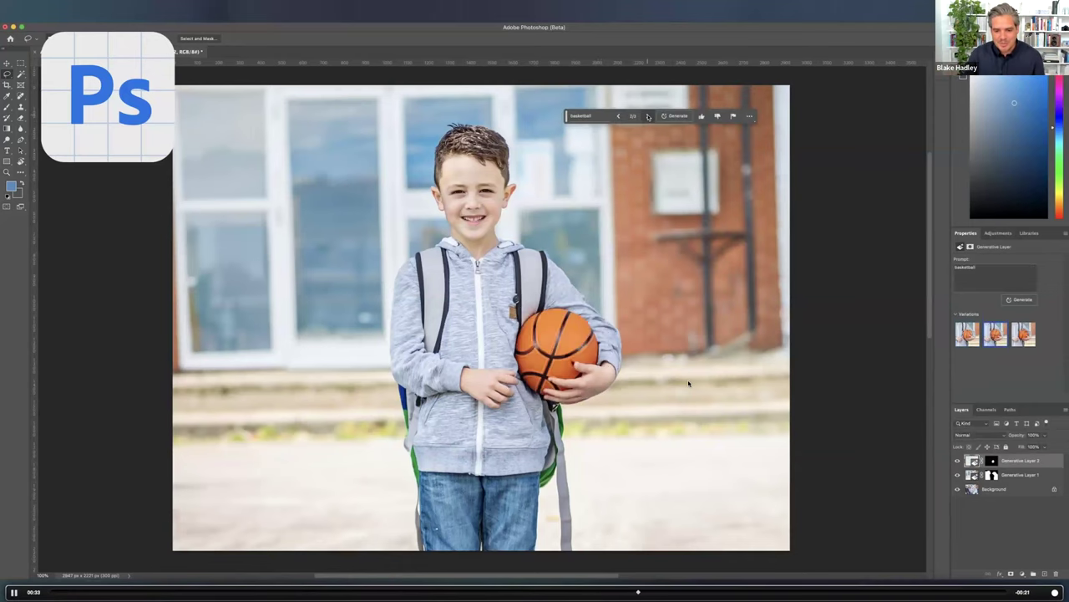
pyautogui.click(649, 116)
pyautogui.click(648, 116)
pyautogui.click(648, 116)
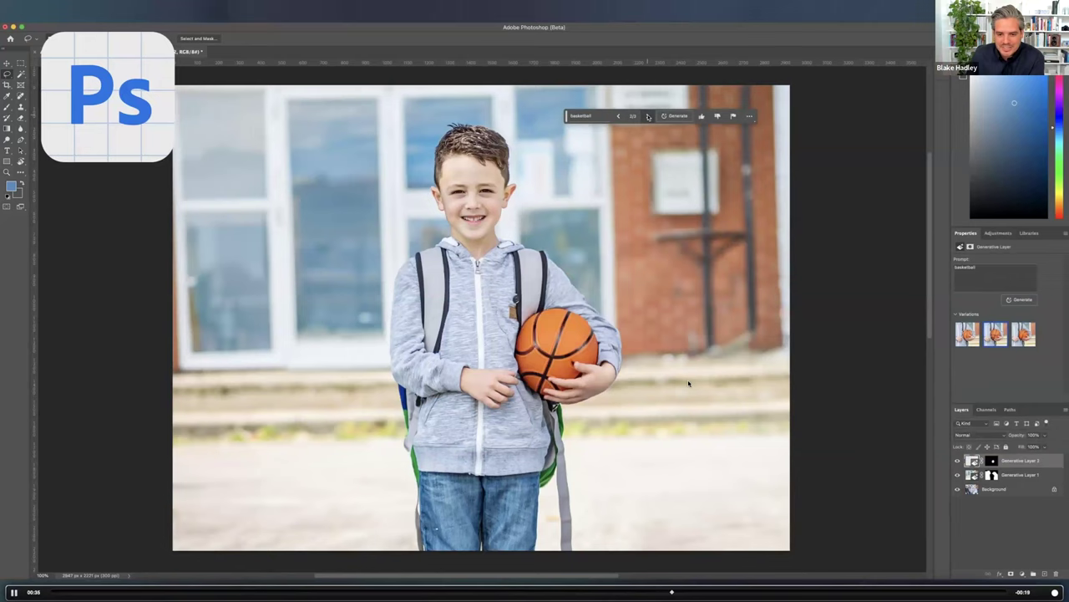
# Step: Extend the canvas with the Crop tool on both sides and above the photo, to about 4320 by 3320 px
pyautogui.press('c')
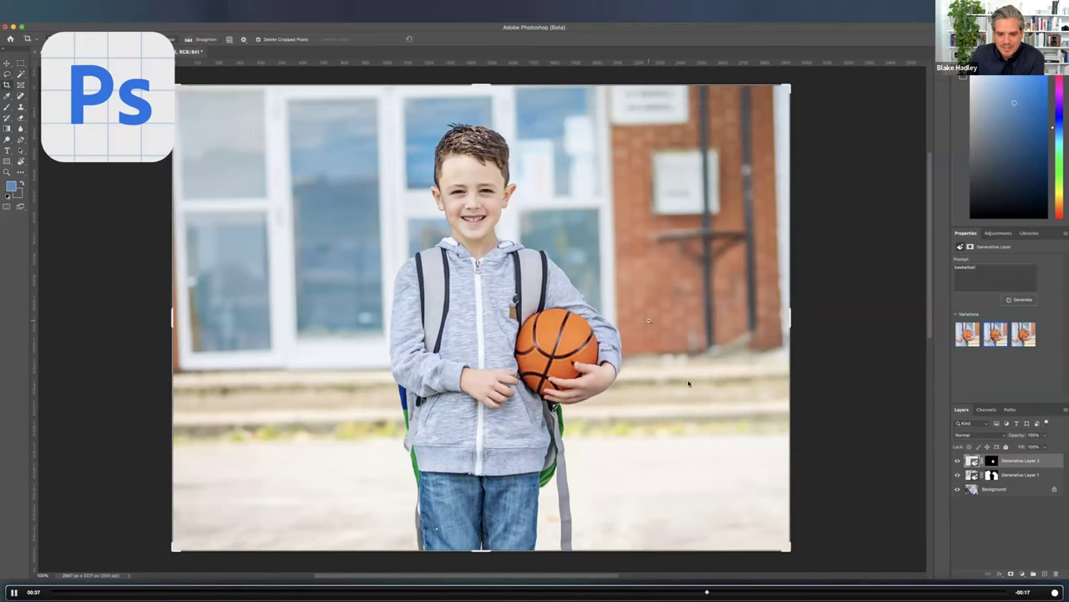
pyautogui.press('super+minus')
pyautogui.moveTo(716, 318); pyautogui.dragTo(788, 318)
pyautogui.moveTo(564, 200); pyautogui.dragTo(564, 151)
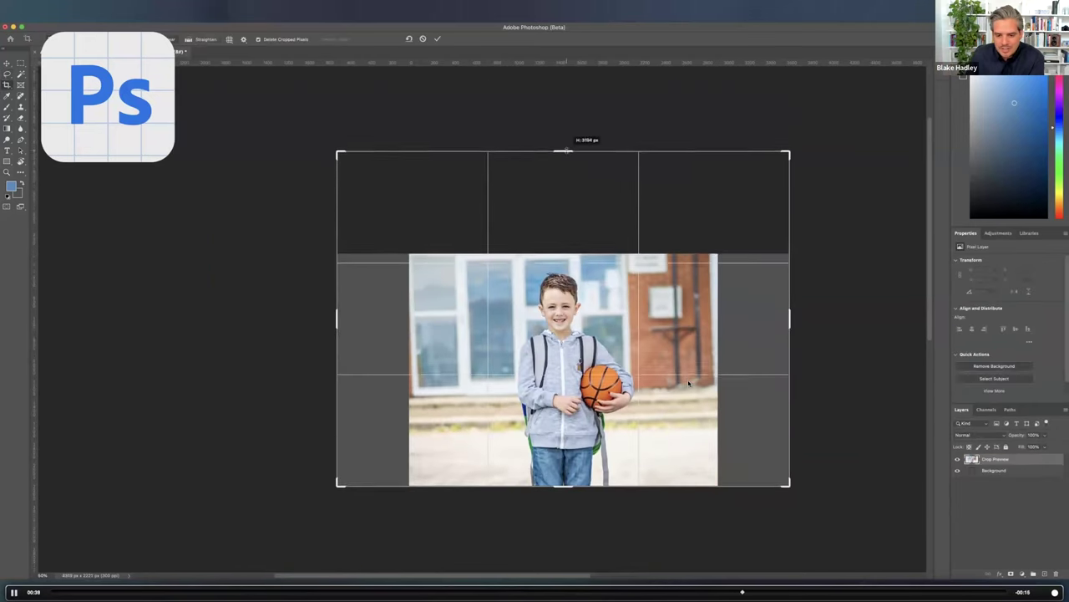
pyautogui.press('Return')
# Step: Select the empty canvas around the boy's photo, fill it using Generative Fill with a blank prompt, and show the next variation
pyautogui.press('m')
pyautogui.moveTo(410, 260); pyautogui.dragTo(717, 492)
pyautogui.press('shift+super+i')
pyautogui.click(598, 116)
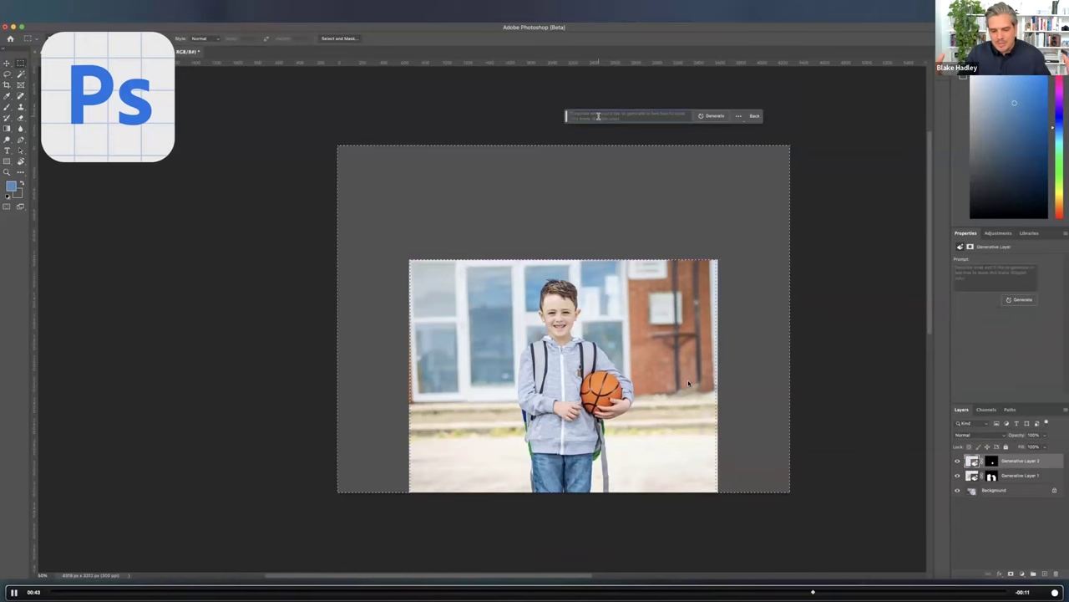
pyautogui.click(712, 115)
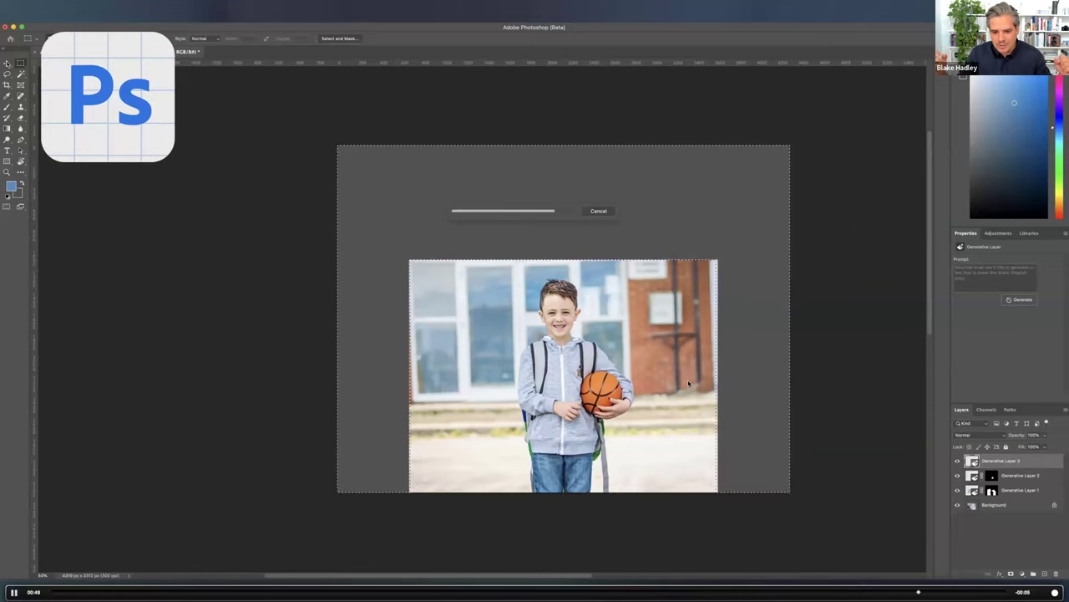
pyautogui.press('super+equal')
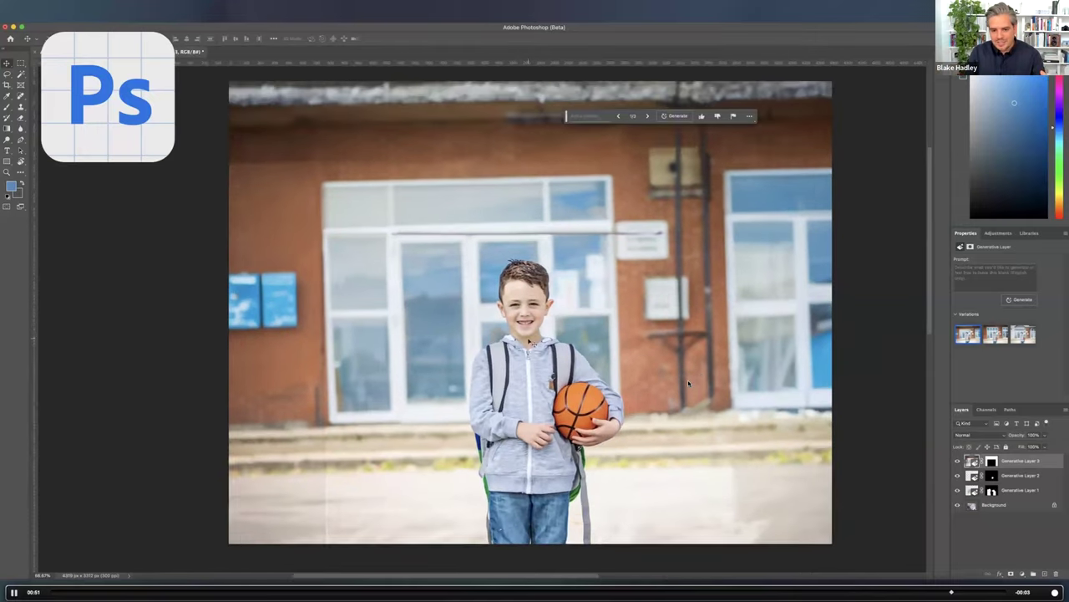
pyautogui.click(648, 116)
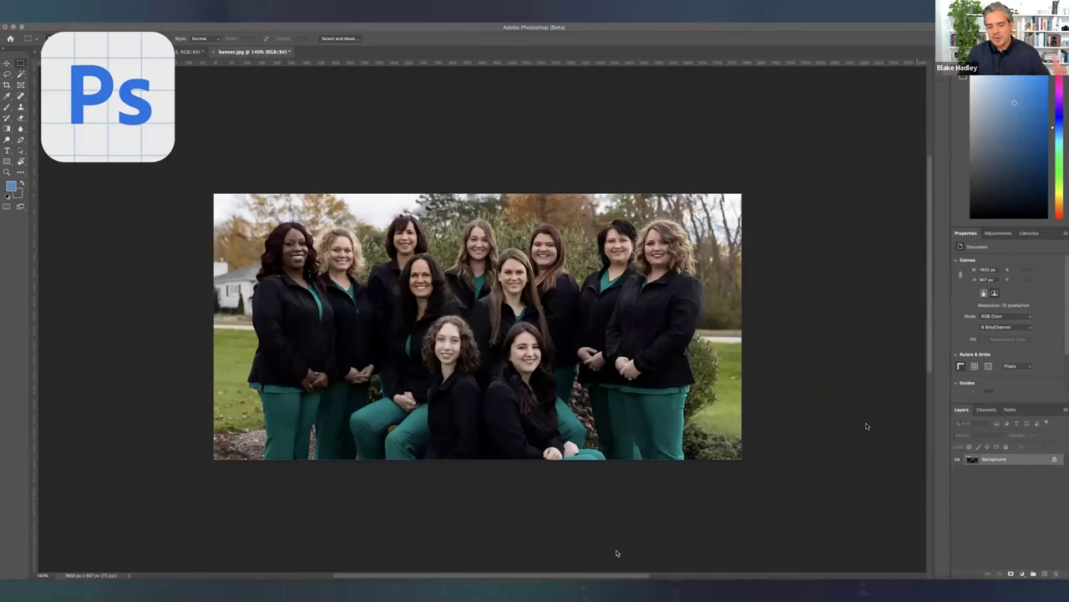
# Step: Extend the banner.jpg canvas with the Crop tool upward and on both sides, to about 2422 by 1273 px
pyautogui.click(9, 87)
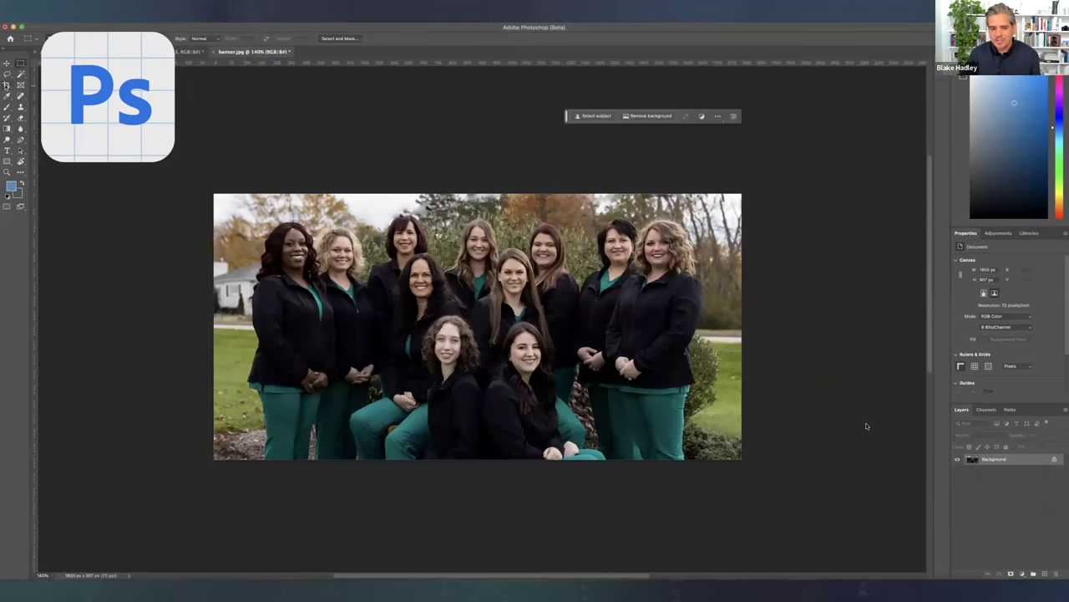
pyautogui.moveTo(477, 194); pyautogui.dragTo(477, 140)
pyautogui.moveTo(742, 326); pyautogui.dragTo(838, 327)
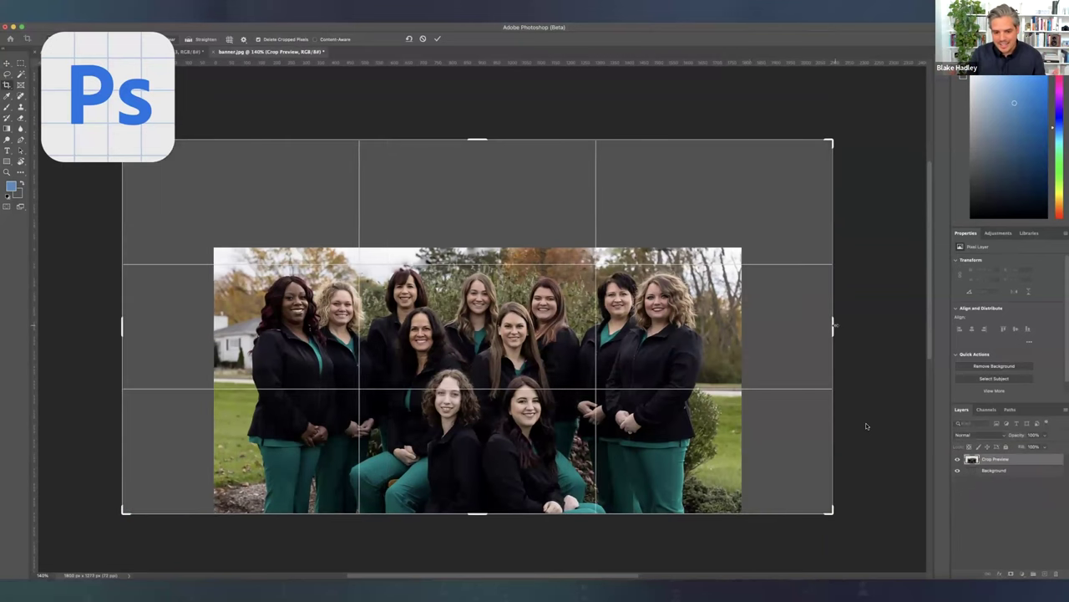
pyautogui.press('Return')
# Step: Select the empty canvas around the group photo, fill it using Generative Fill with a blank prompt, and choose the third variation
pyautogui.press('m')
pyautogui.moveTo(215, 249); pyautogui.dragTo(740, 552)
pyautogui.hotkey('ctrl', 'shift', 'i')
pyautogui.click(596, 115)
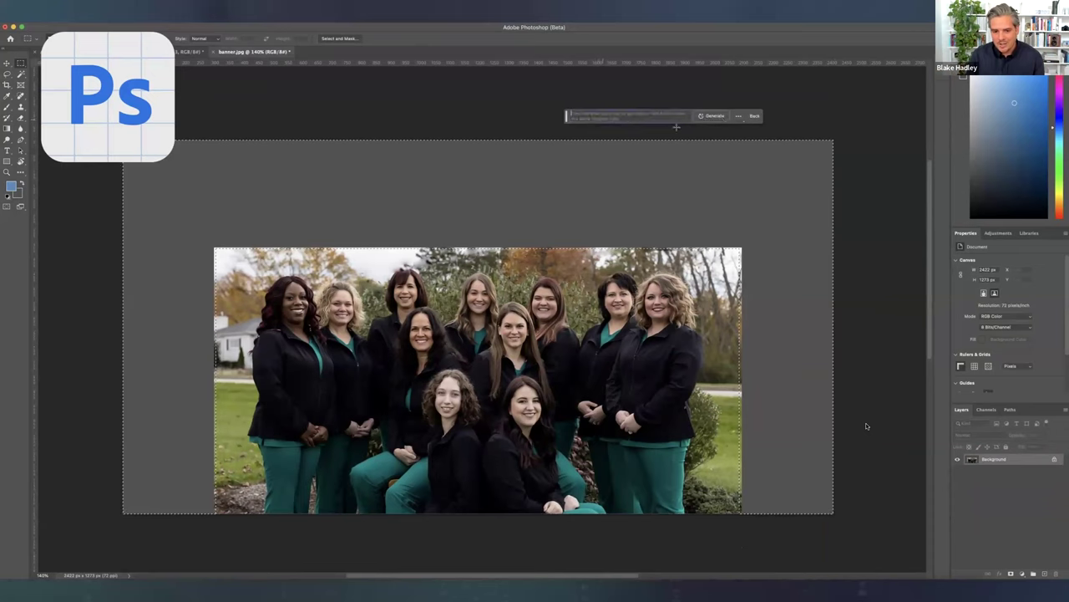
pyautogui.click(724, 117)
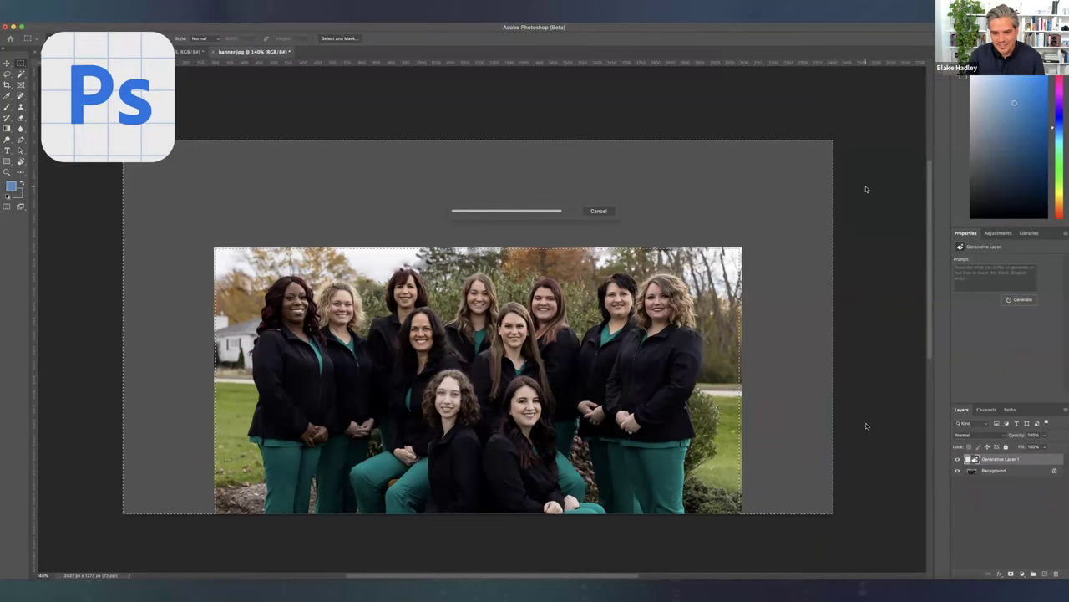
pyautogui.click(647, 116)
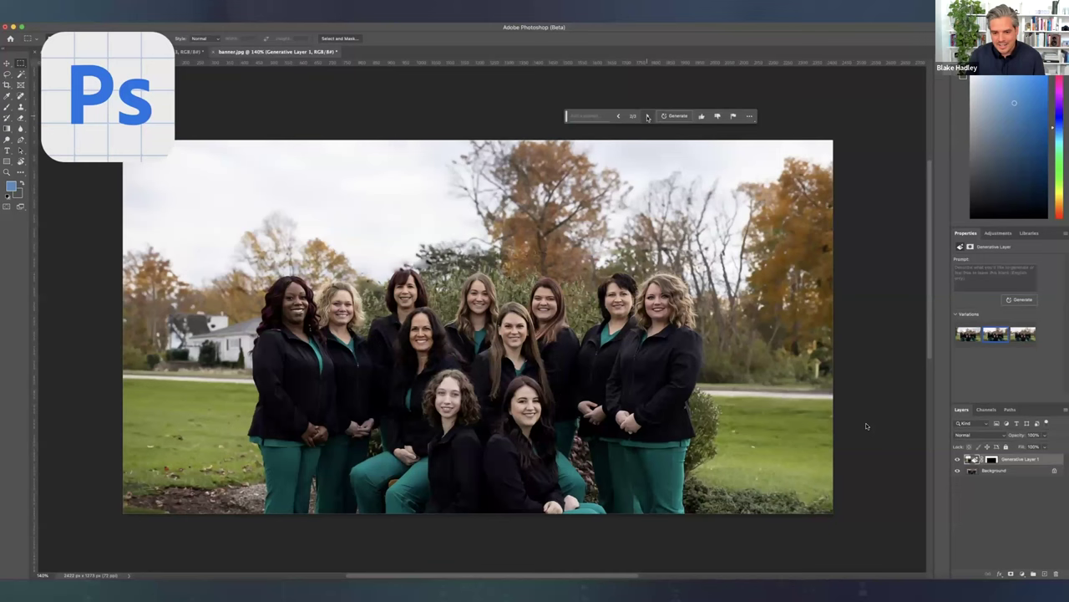
pyautogui.click(647, 116)
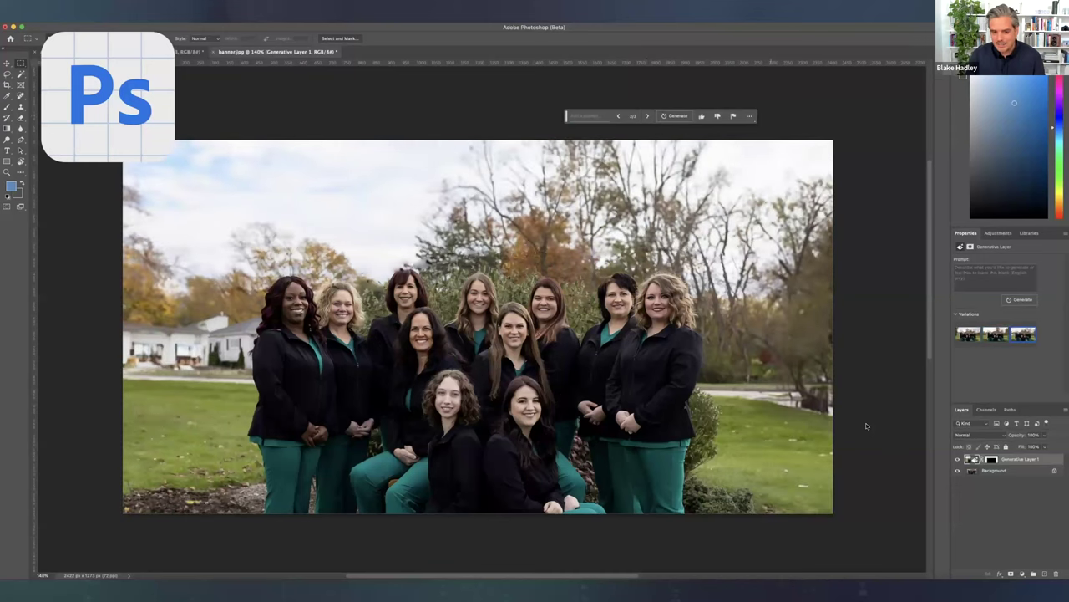
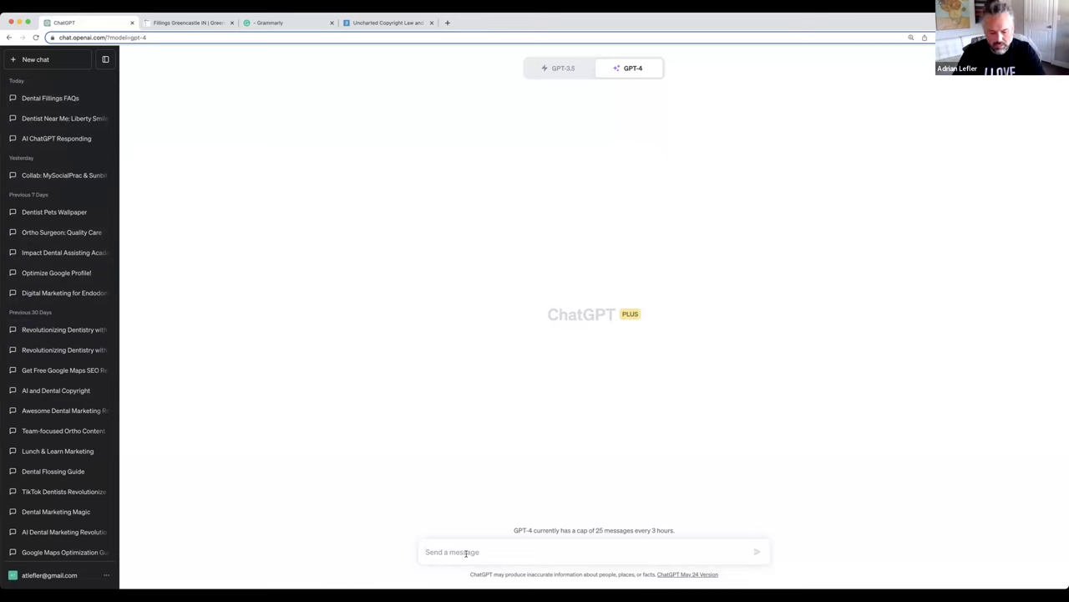
# Step: Switch to ChatGPT with GPT-4 and ask "what are you?", followed by "Why do you sound so human like?"
pyautogui.write('what are you?')
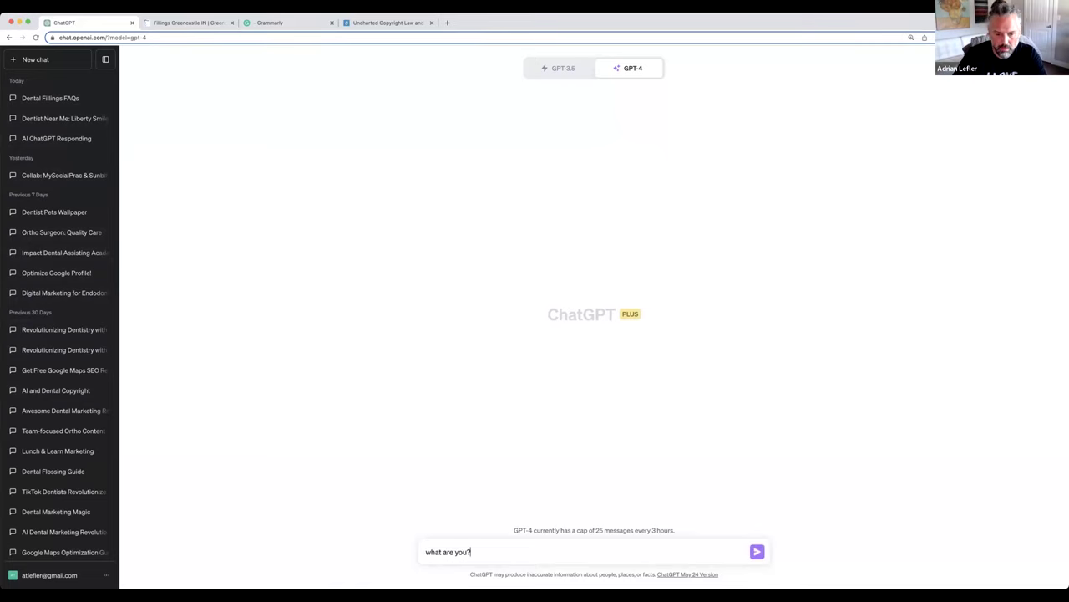
pyautogui.press('Return')
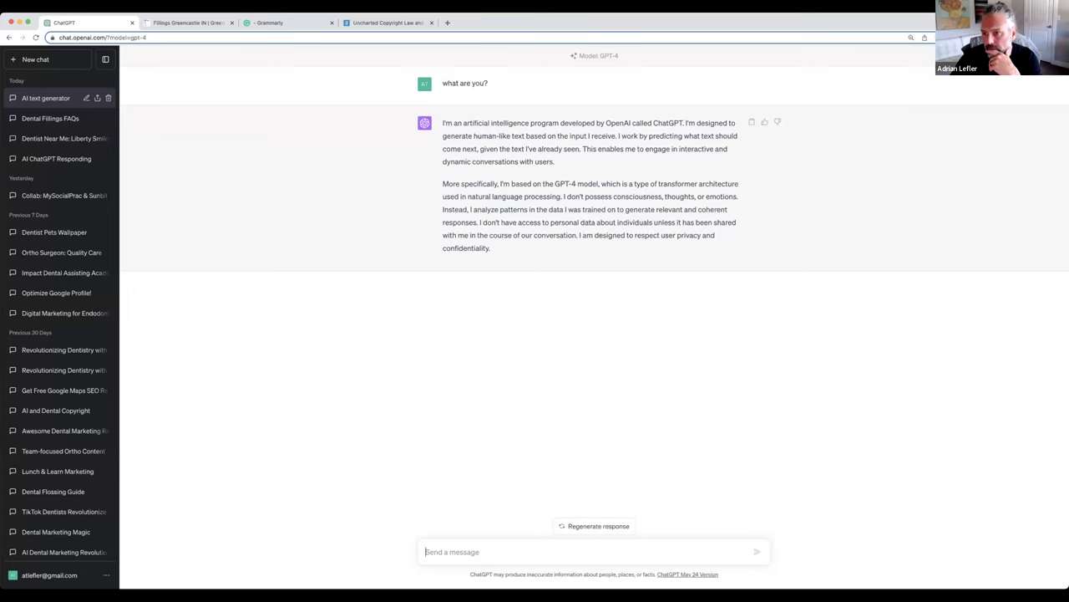
pyautogui.write('Wh')
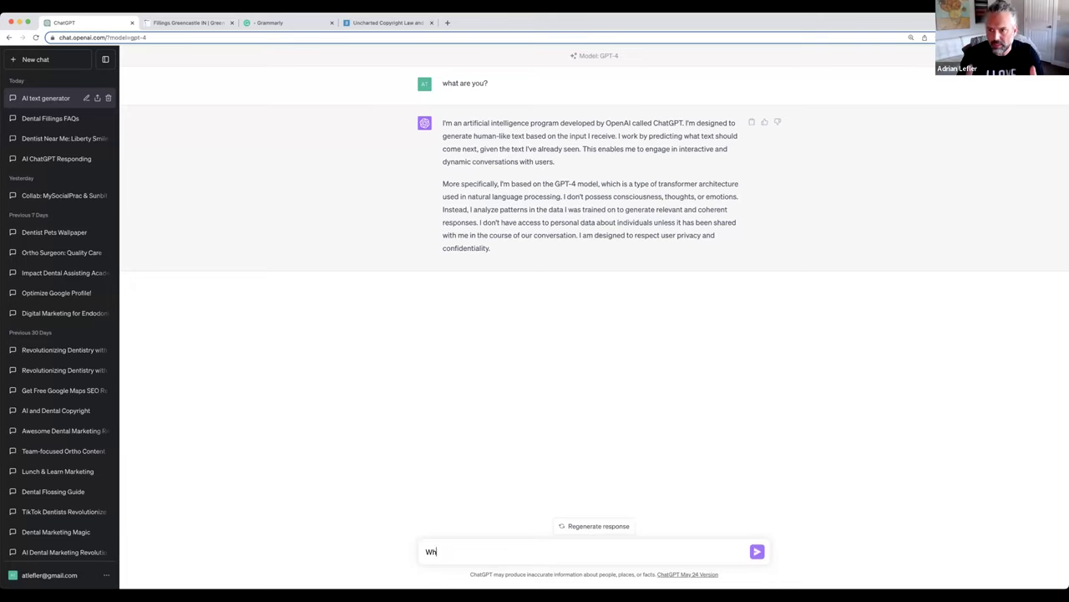
pyautogui.write('y')
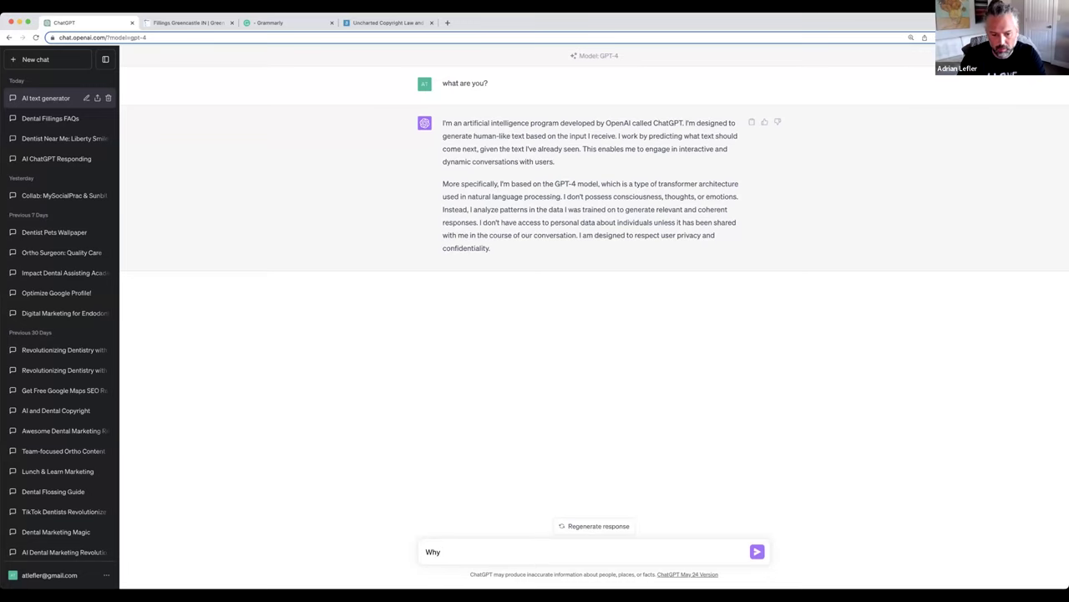
pyautogui.write(' do you sound so ')
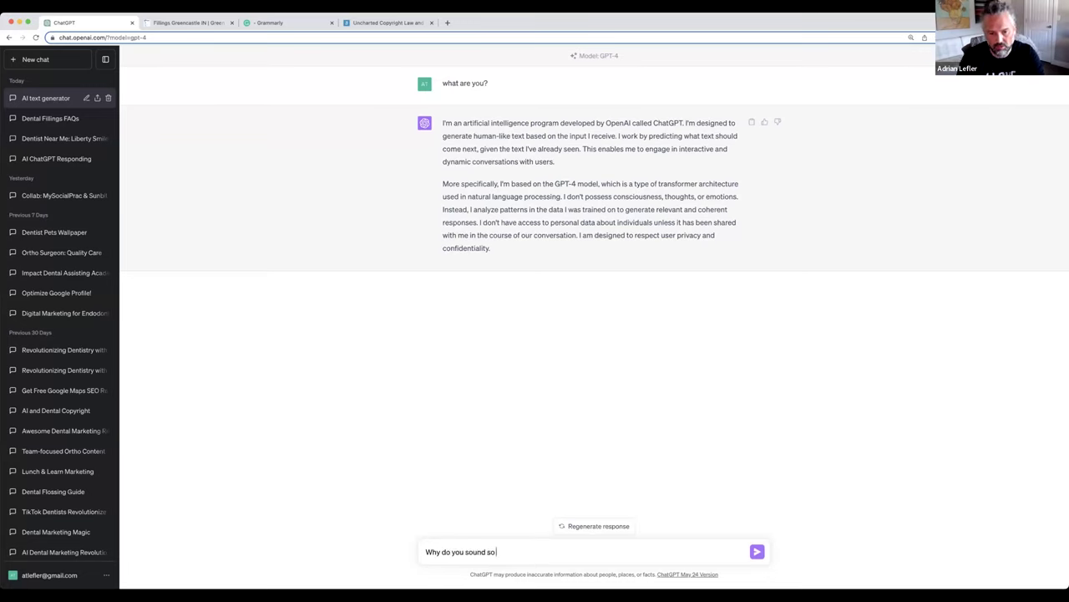
pyautogui.write('human like?')
pyautogui.press('Return')
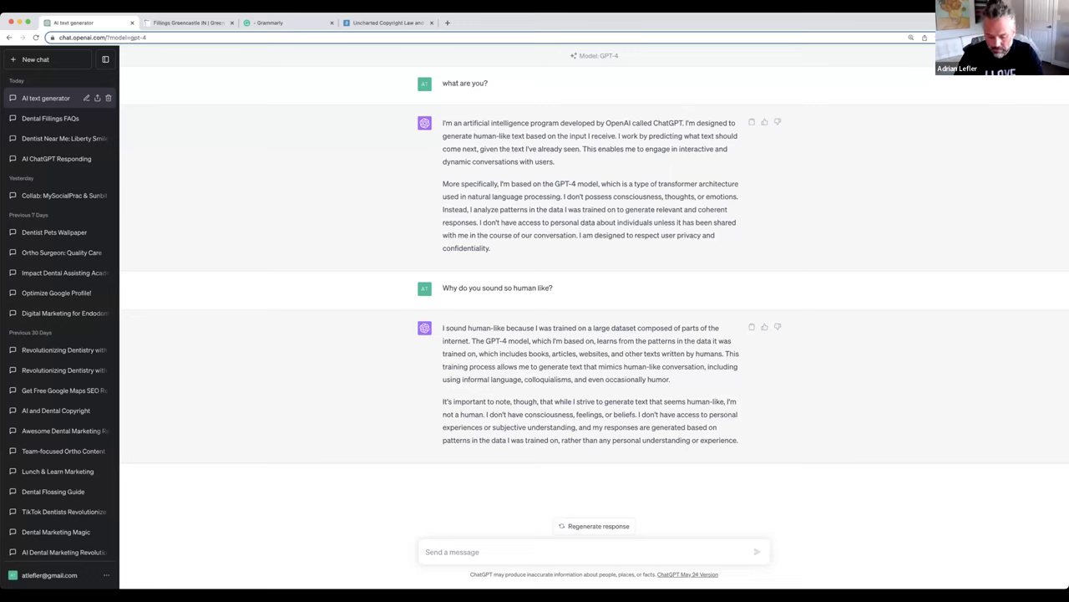
# Step: Begin a prompt casting ChatGPT as Edgar Allen Poe writing a poem about a beetle eaten by a crow who doesn't want anyone to find out
pyautogui.write('Y')
pyautogui.write('edgar allen poe and you are')
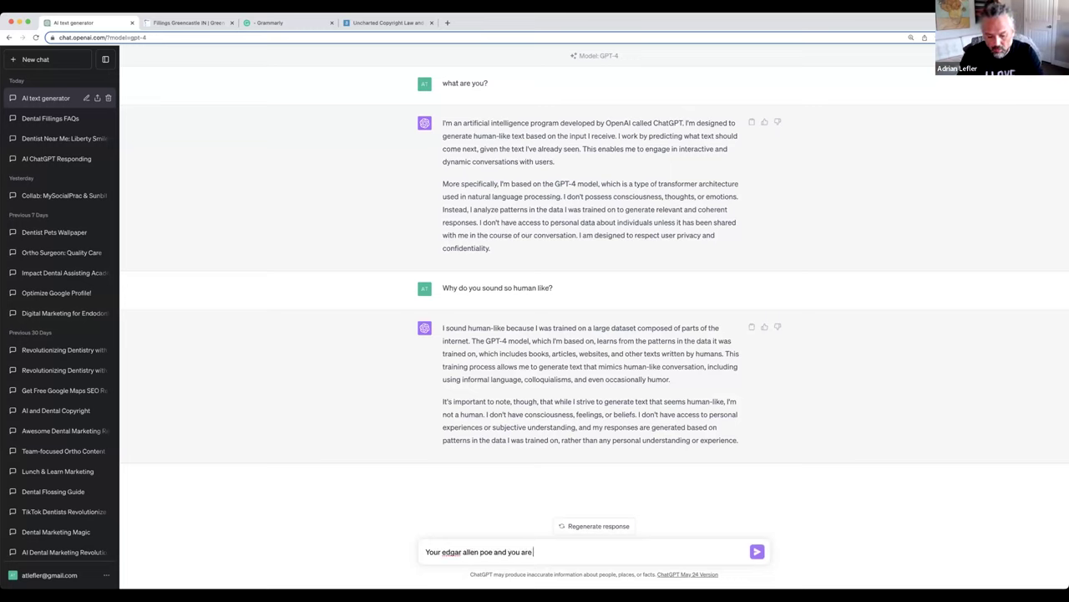
pyautogui.write(' writing a poem a')
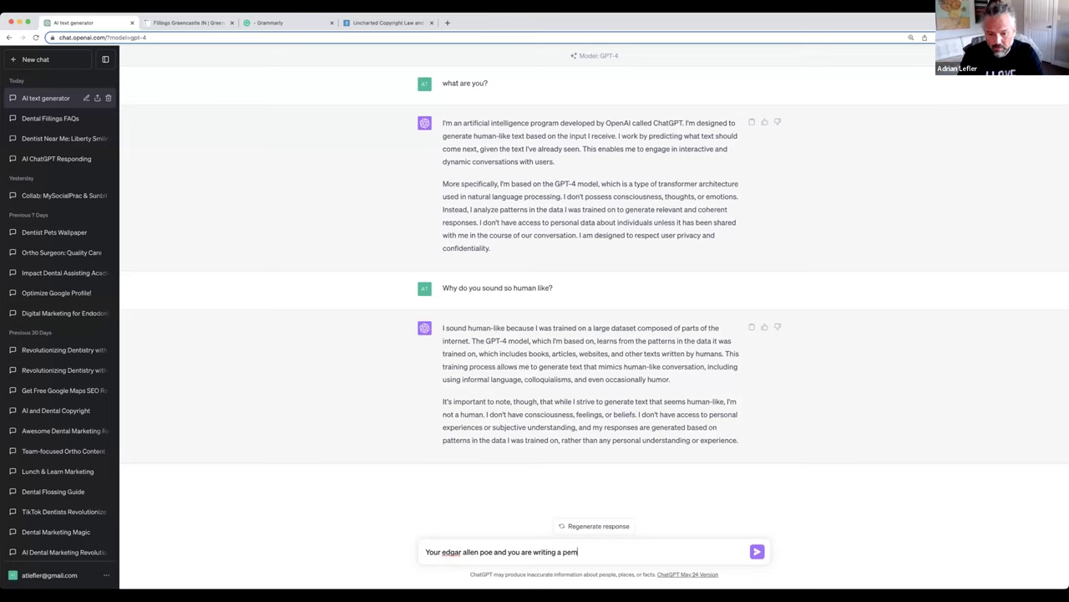
pyautogui.write('bout ')
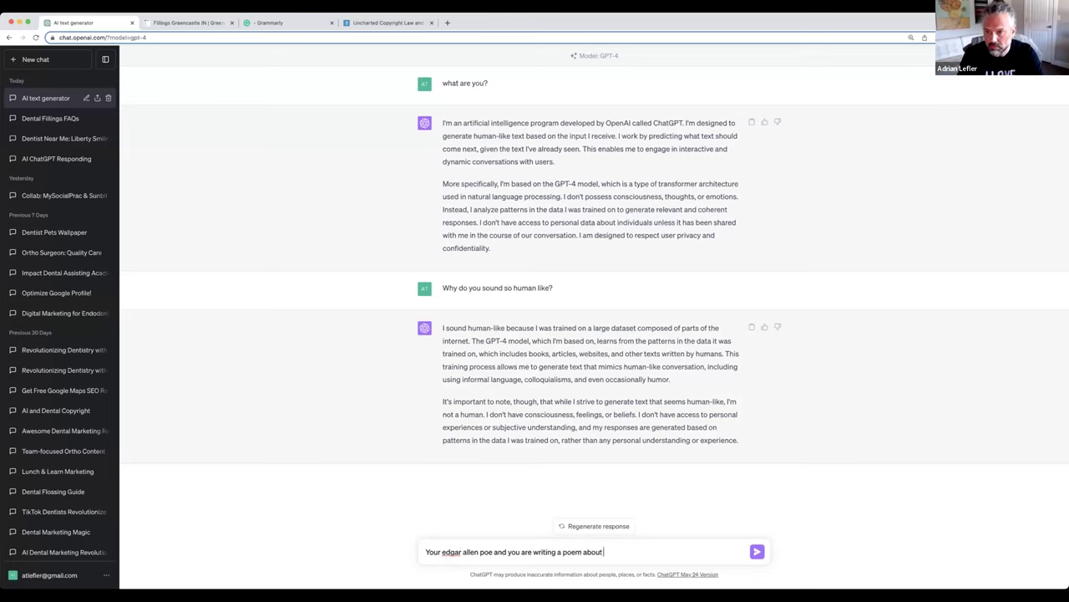
pyautogui.write('a beet')
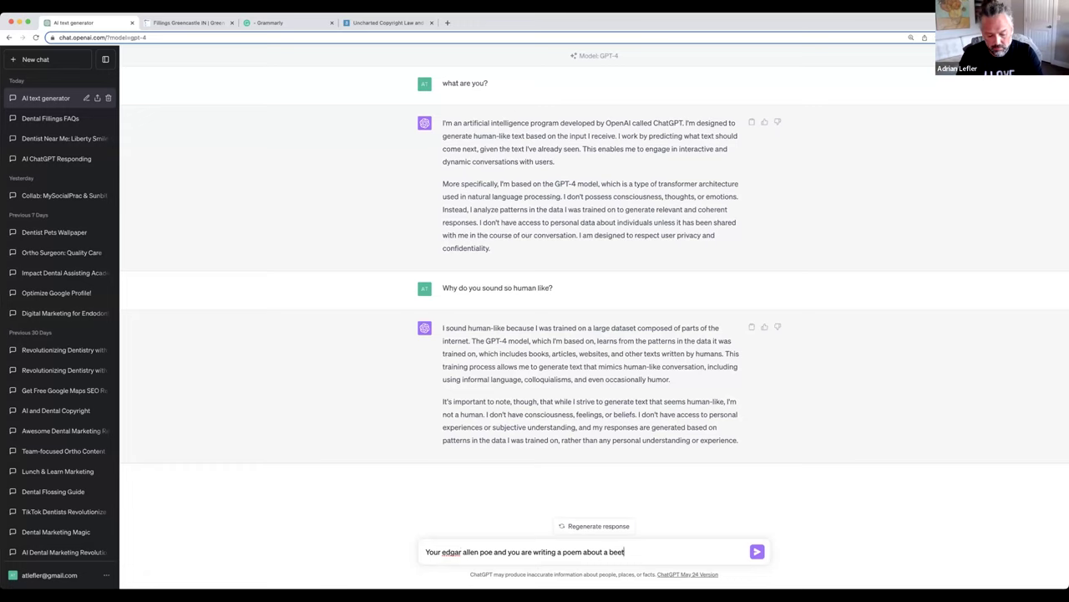
pyautogui.write('le that is eate')
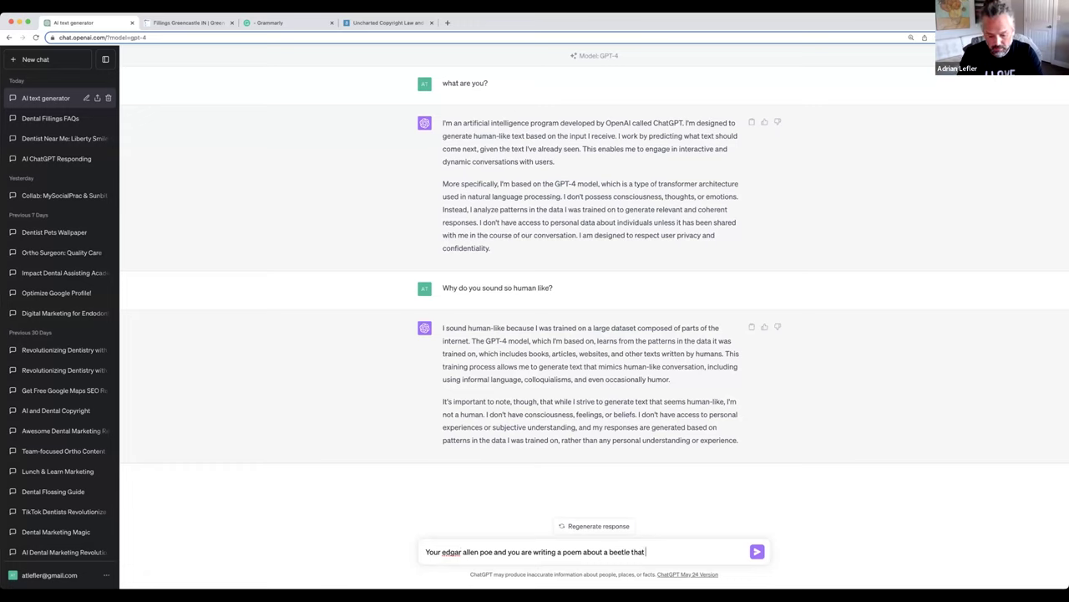
pyautogui.write('n')
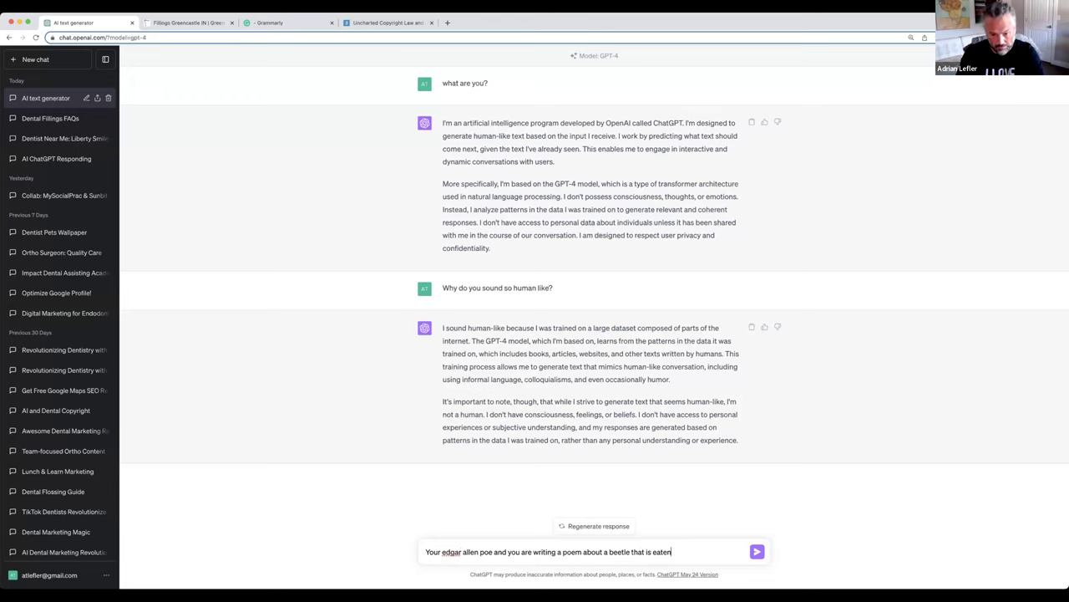
pyautogui.write(' by a crow')
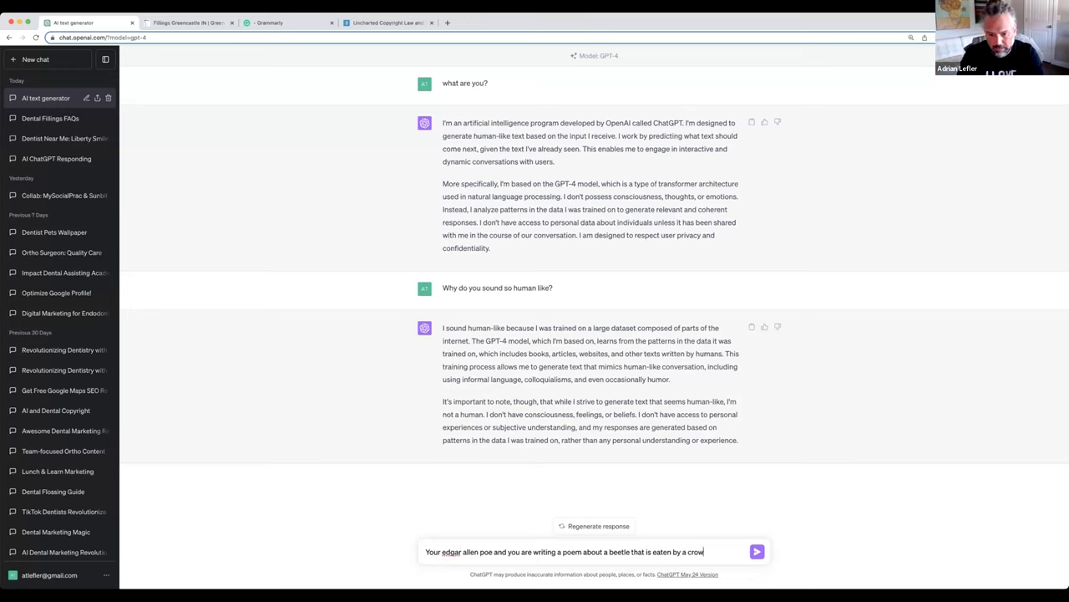
pyautogui.write(' and the')
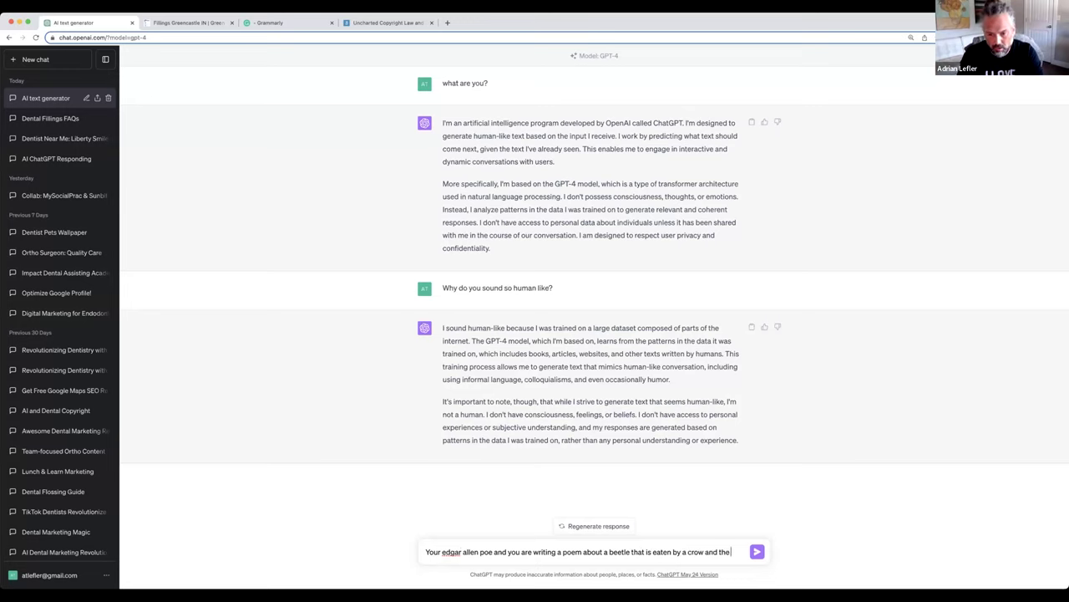
pyautogui.write(" crow doesn't")
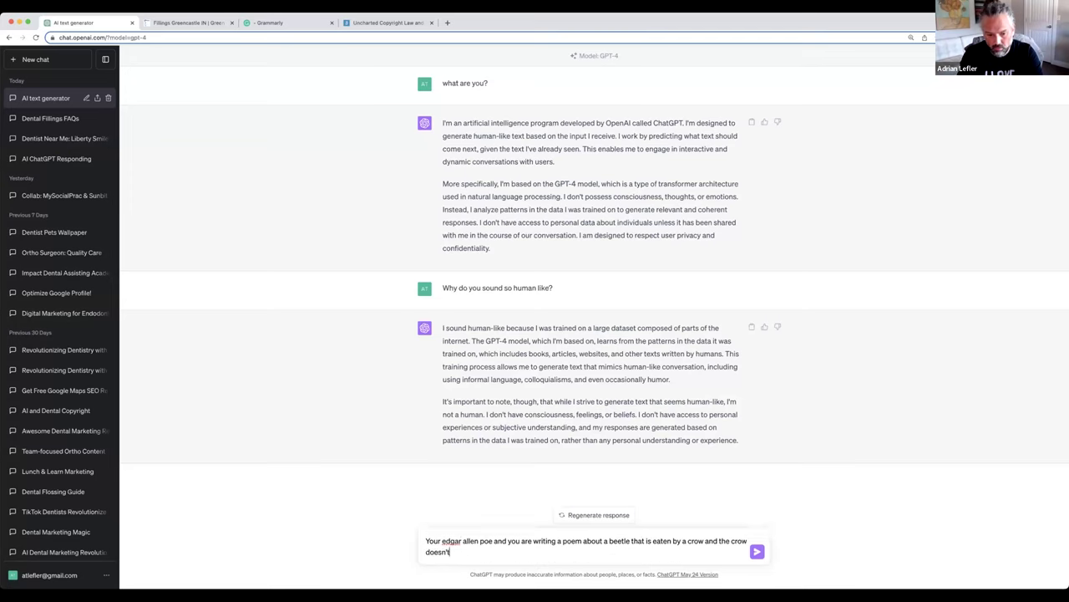
pyautogui.write(' want anyone to fi')
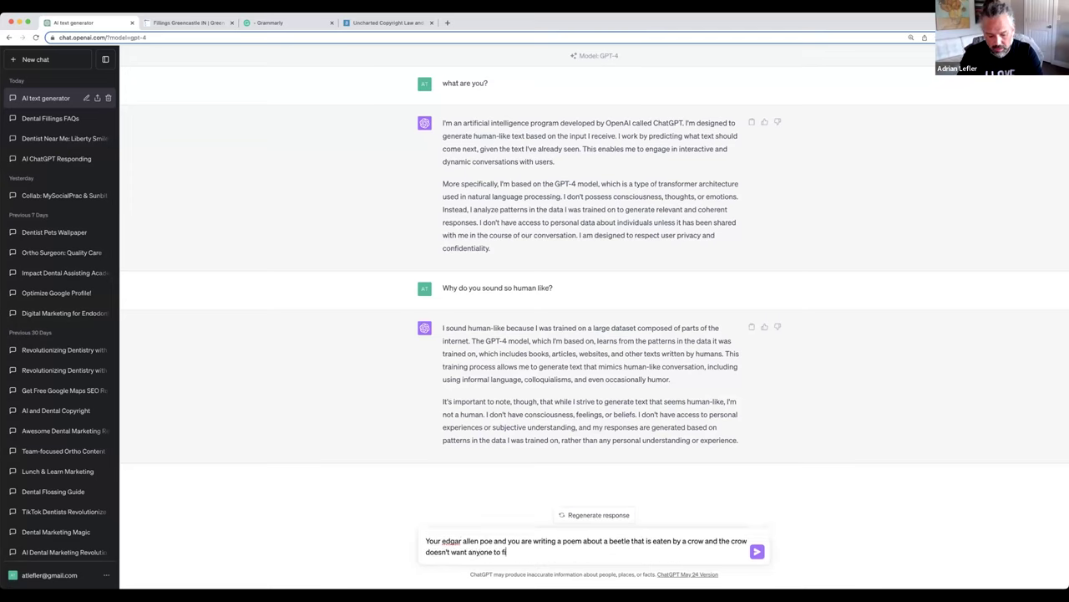
pyautogui.write('nd out. But h')
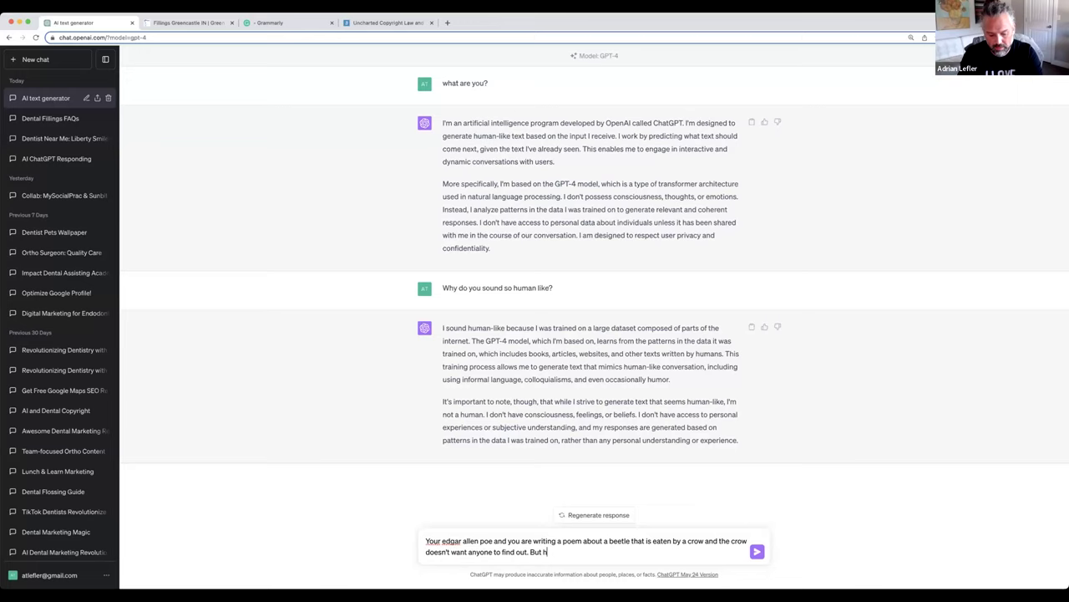
# Step: Continue the poem prompt by saying that the crow is caught by a pig with a black scar on his face
pyautogui.write("e's cu")
pyautogui.write('ught by a')
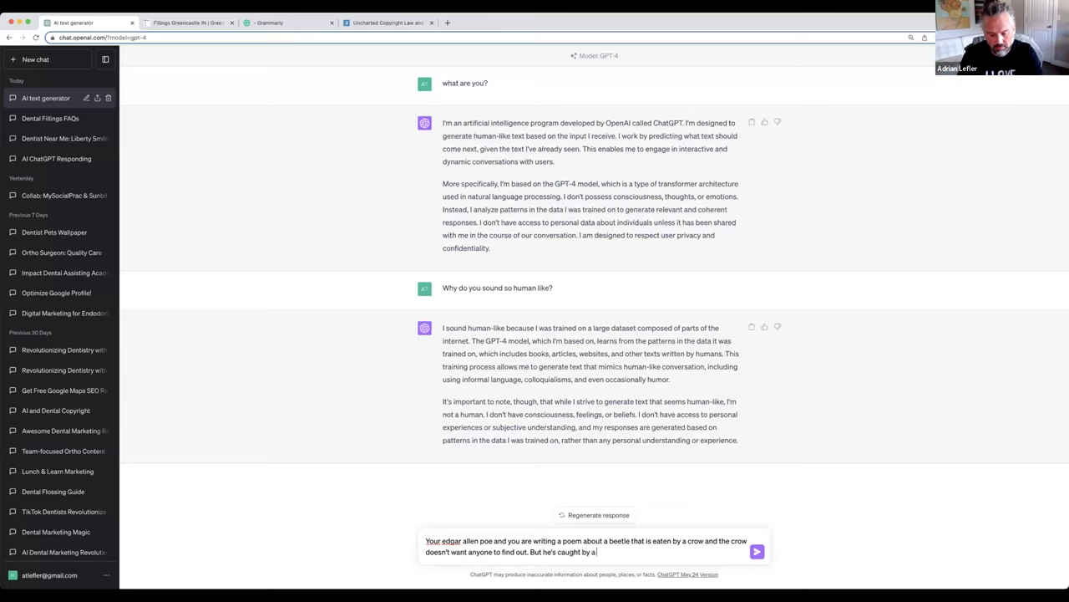
pyautogui.write(' pig')
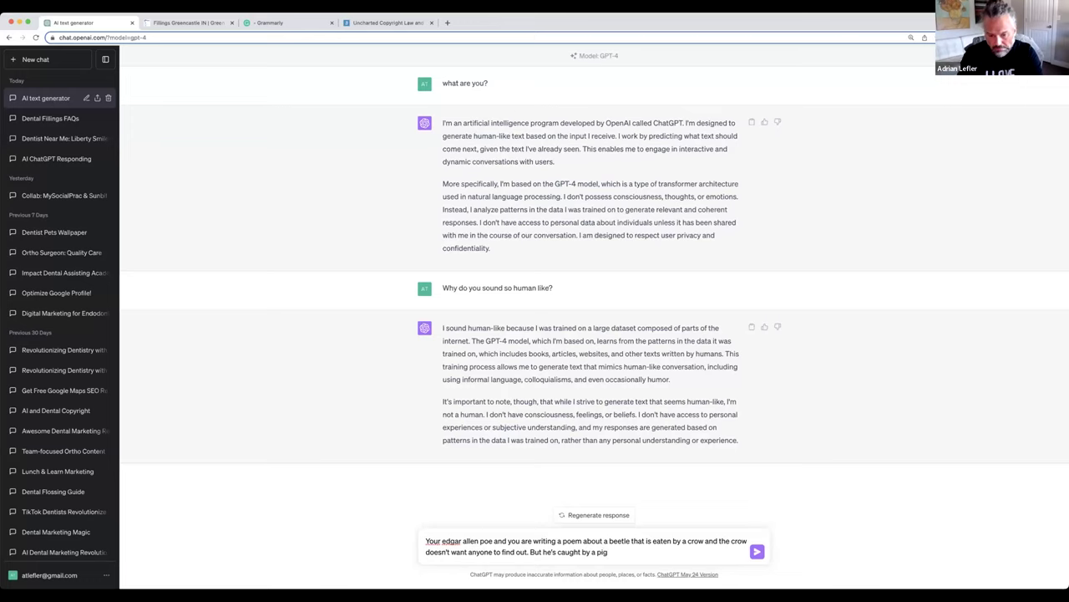
pyautogui.write(' with a black scar on')
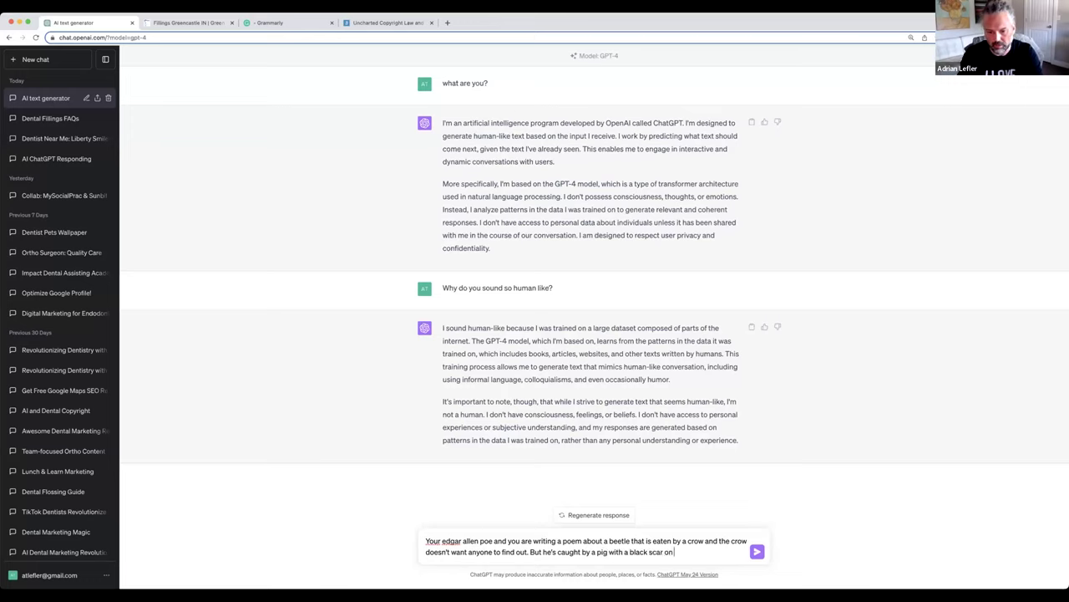
pyautogui.write(' his face')
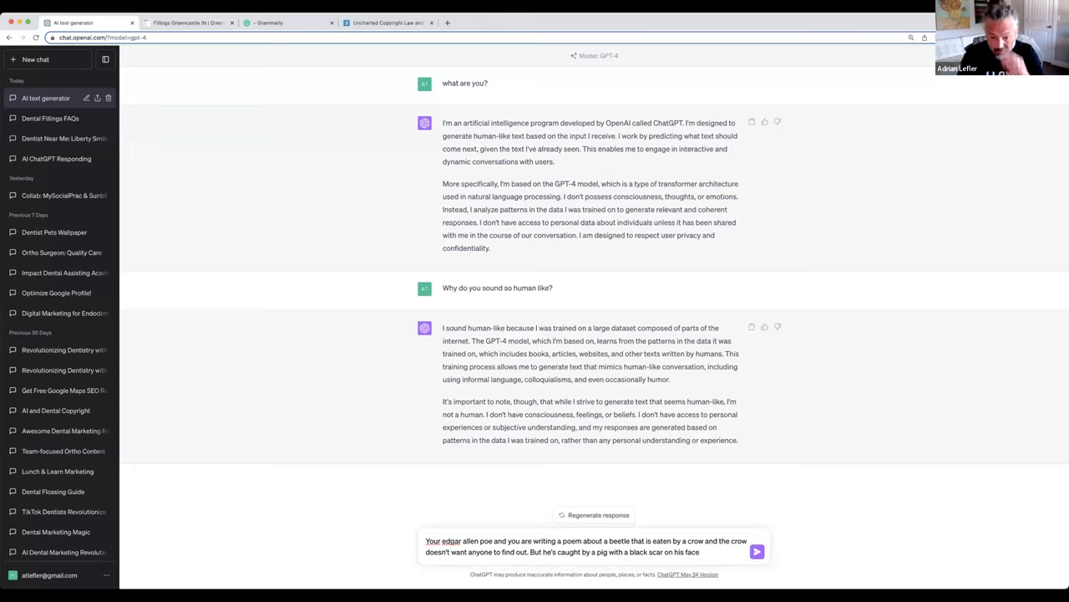
# Step: Finish the prompt with the pig going to turn the crow in, the crow getting away but feeling super guilty, and send it
pyautogui.write('. The pig')
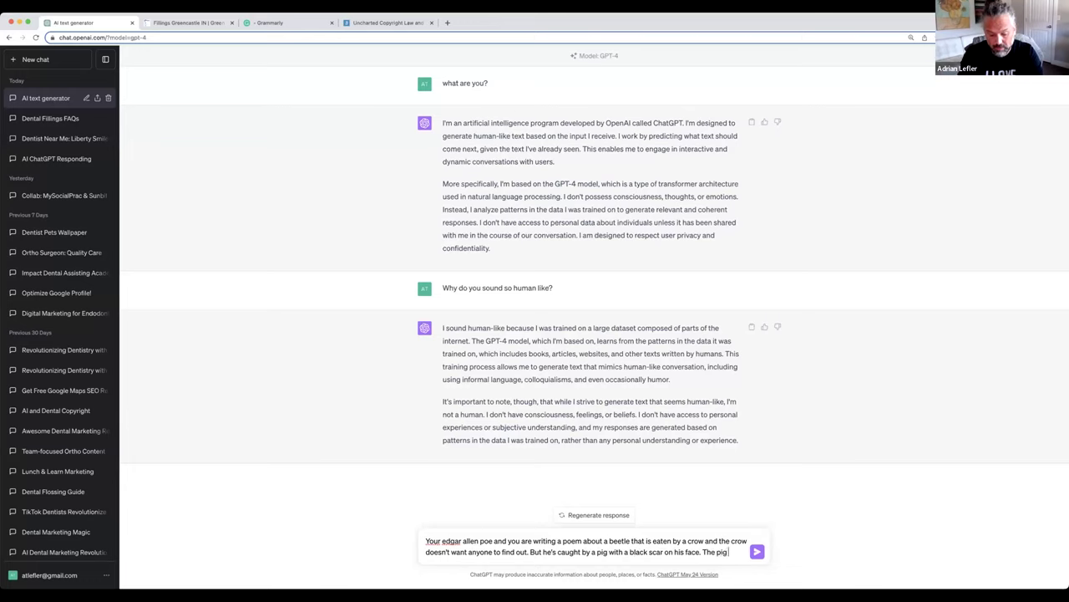
pyautogui.write(' is going to turn hi')
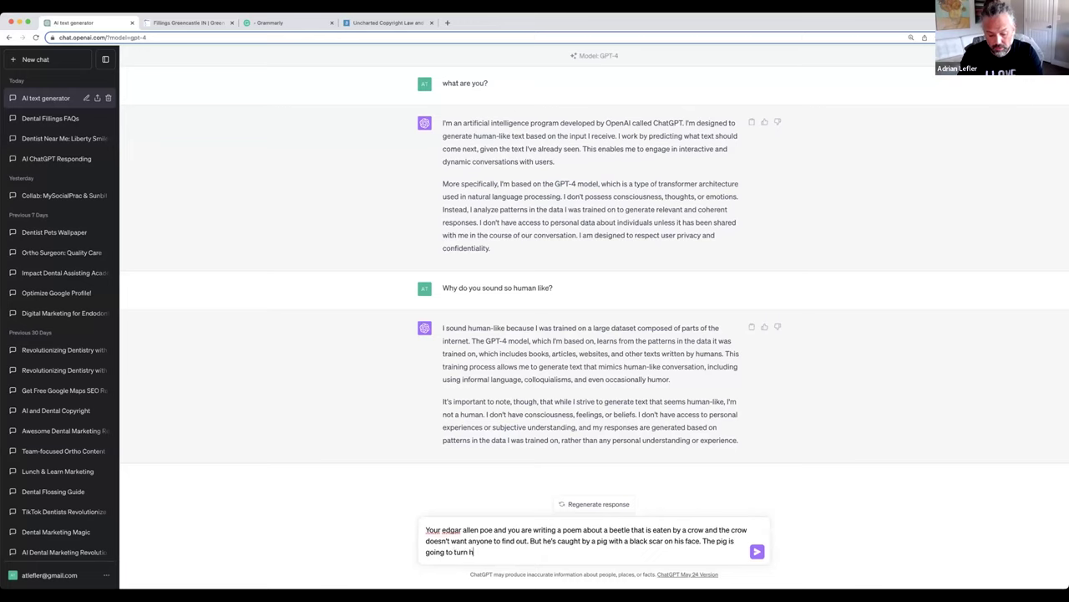
pyautogui.write('m in to')
pyautogui.write('o the authori')
pyautogui.write('ites and the crow gets away...')
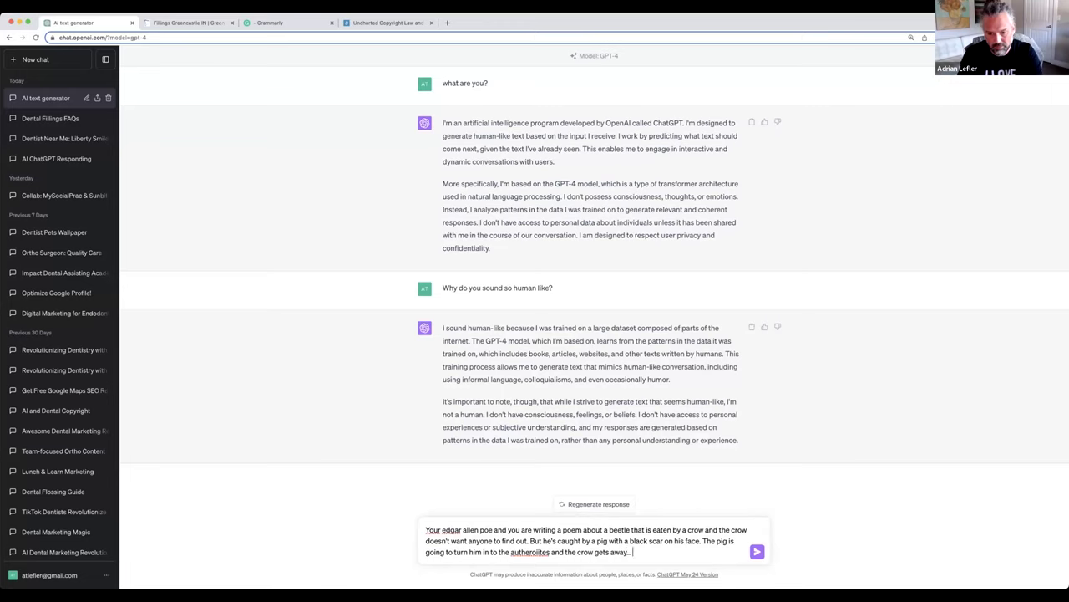
pyautogui.write(' but he feels super guilty.')
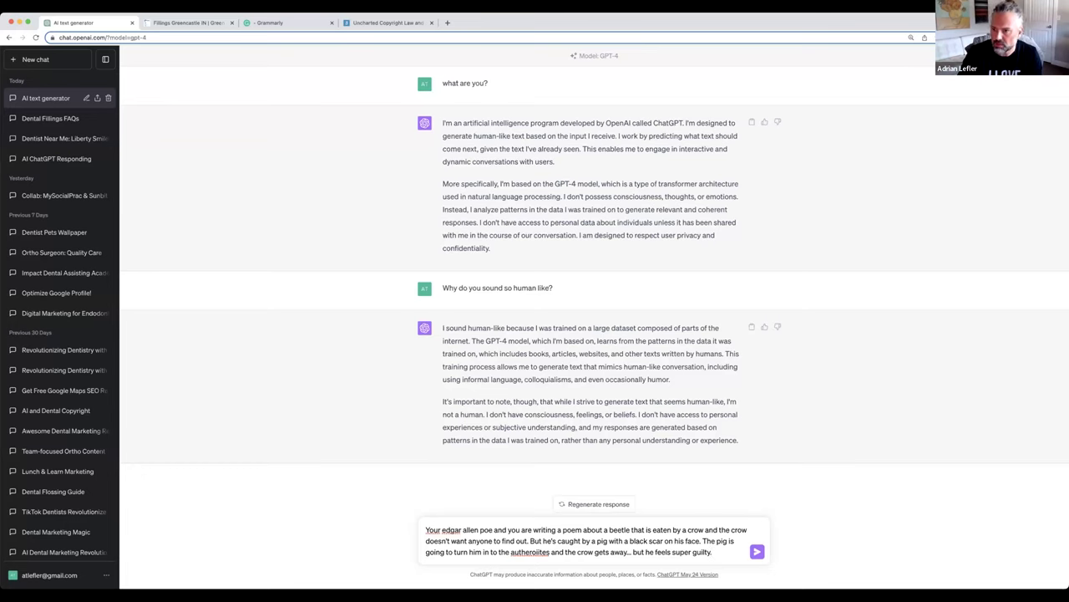
pyautogui.press('Return')
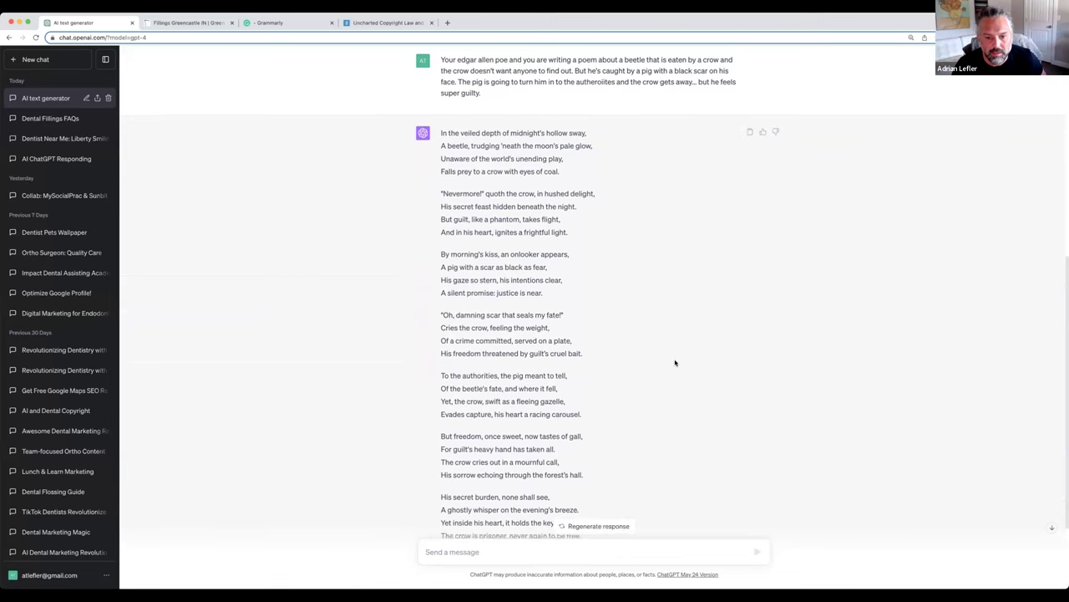
# Step: Read through the generated poem about the crow and the pig from its opening stanza to its end
pyautogui.scroll(-1, 675, 362)
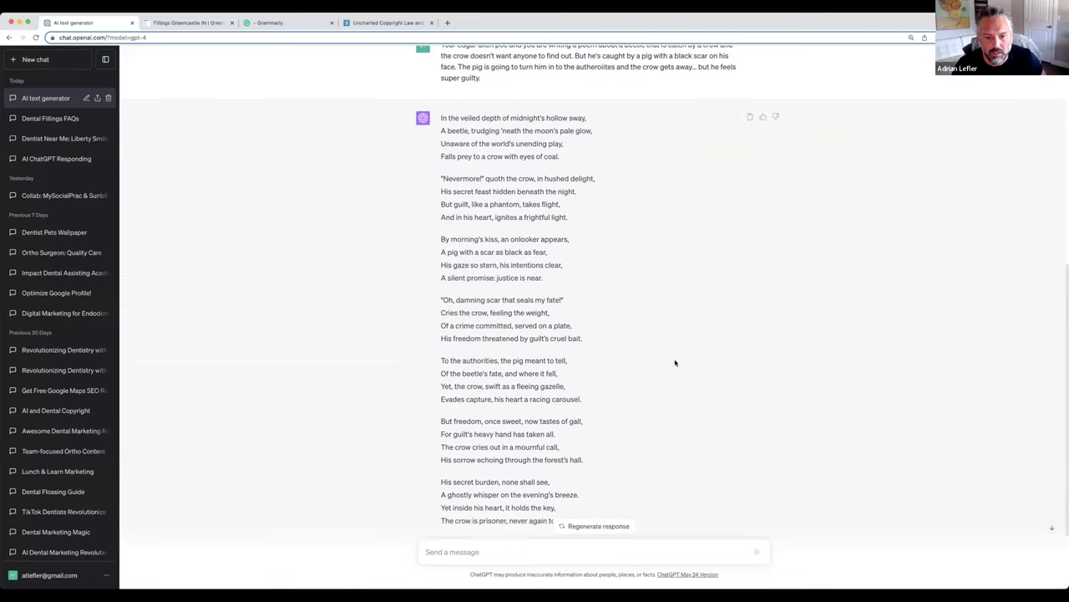
pyautogui.scroll(-2, 676, 364)
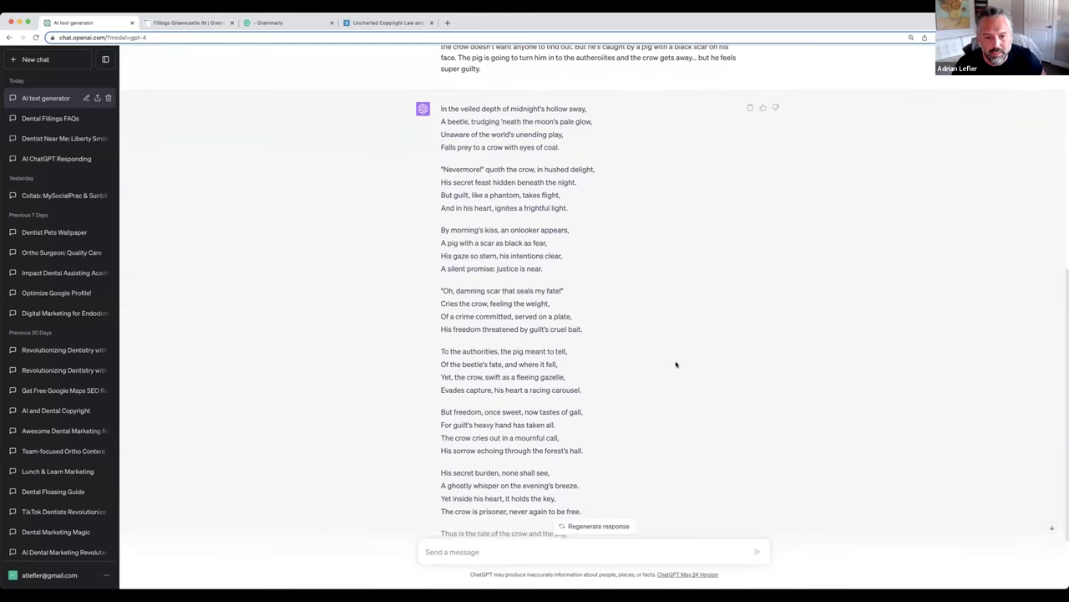
pyautogui.scroll(-1, 676, 364)
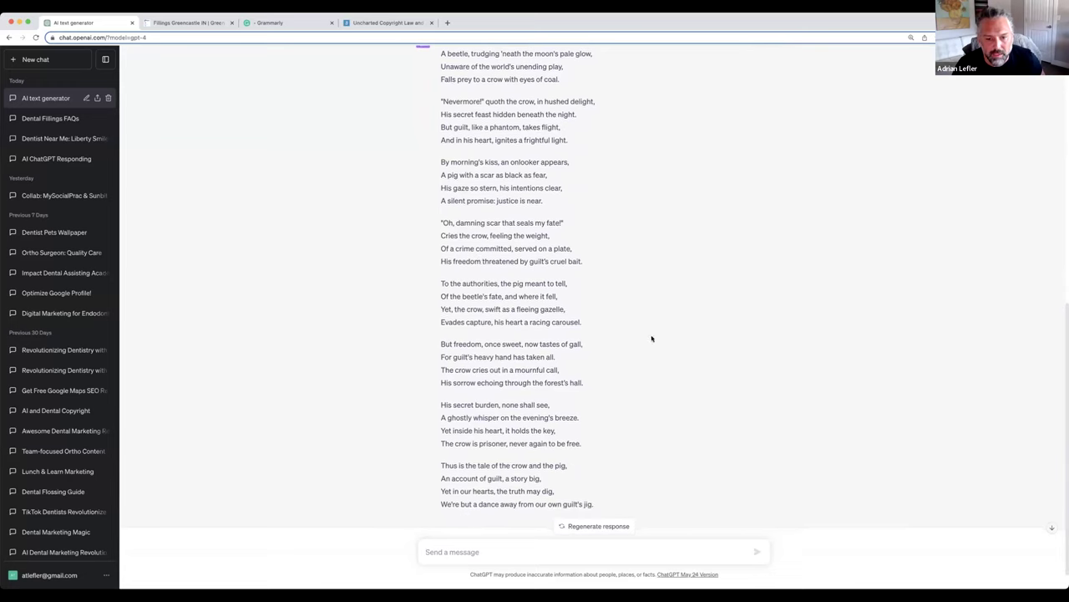
pyautogui.scroll(-2, 652, 338)
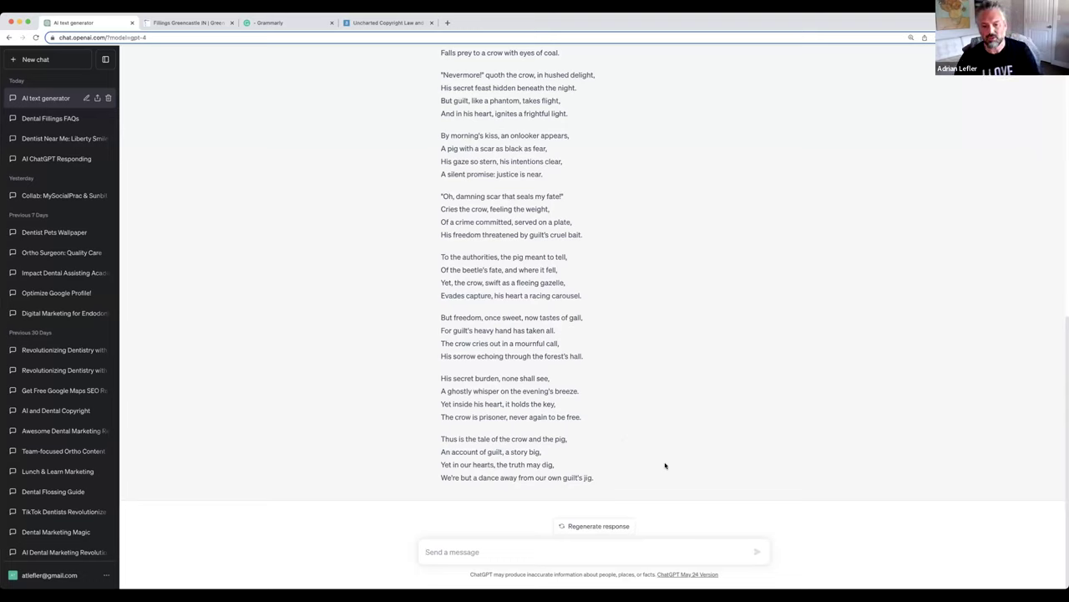
pyautogui.scroll(1, 665, 466)
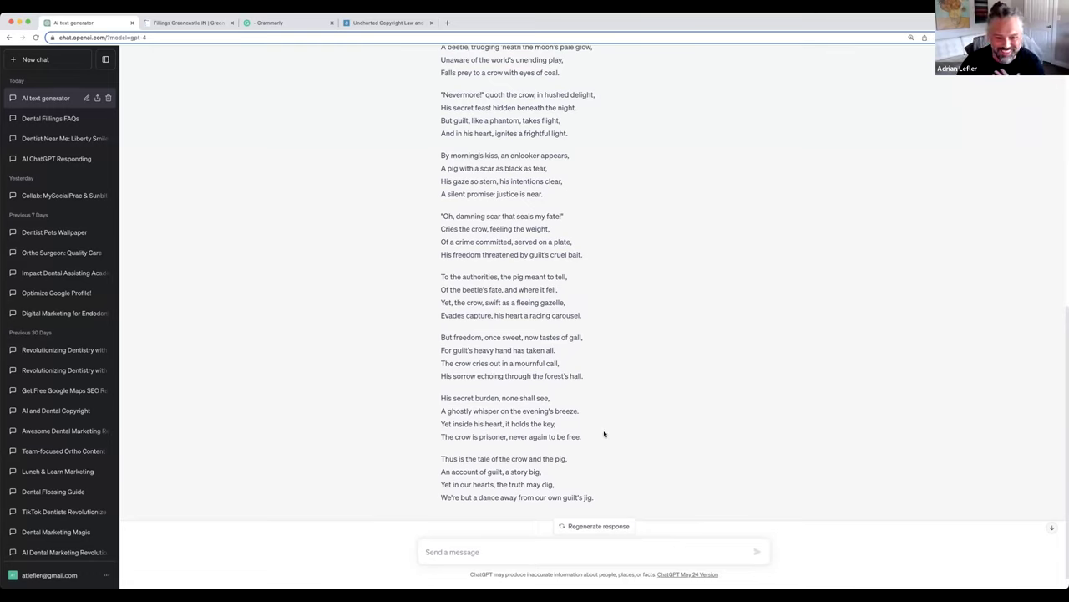
pyautogui.scroll(1, 620, 446)
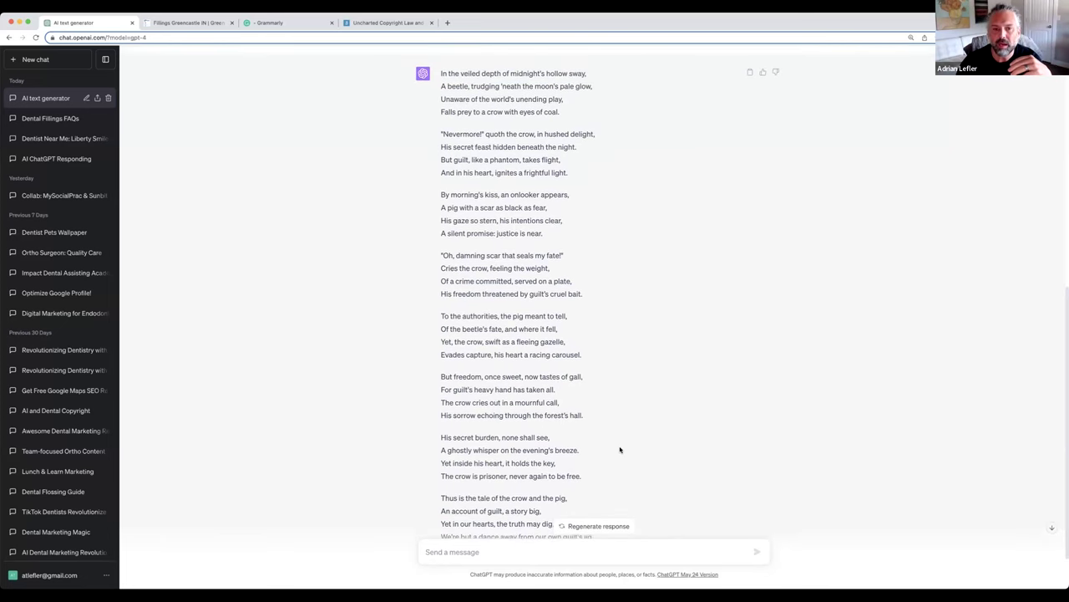
pyautogui.scroll(-1, 620, 449)
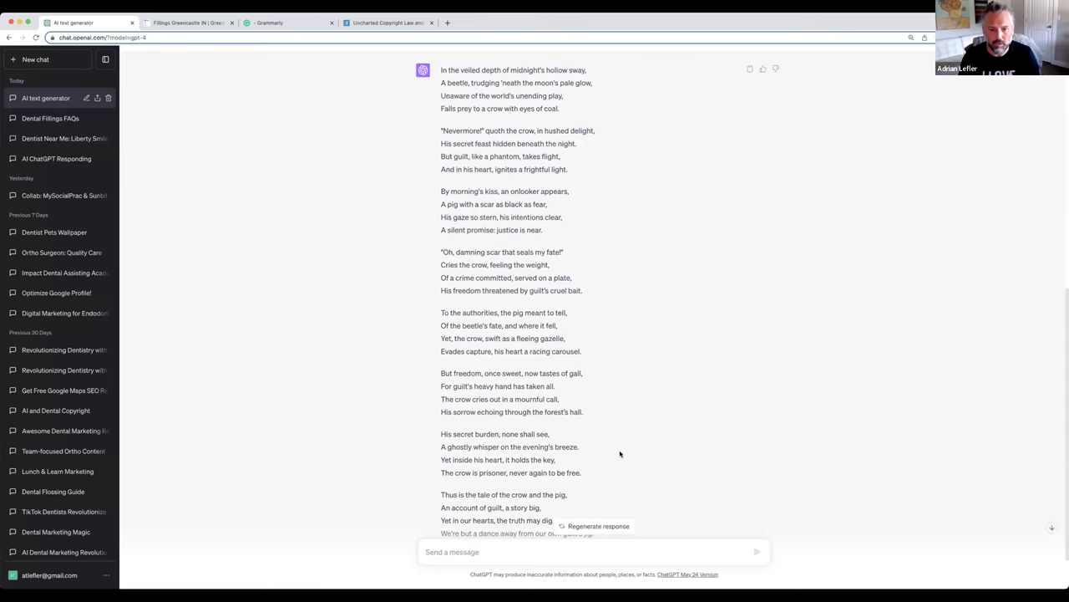
pyautogui.scroll(-1, 618, 451)
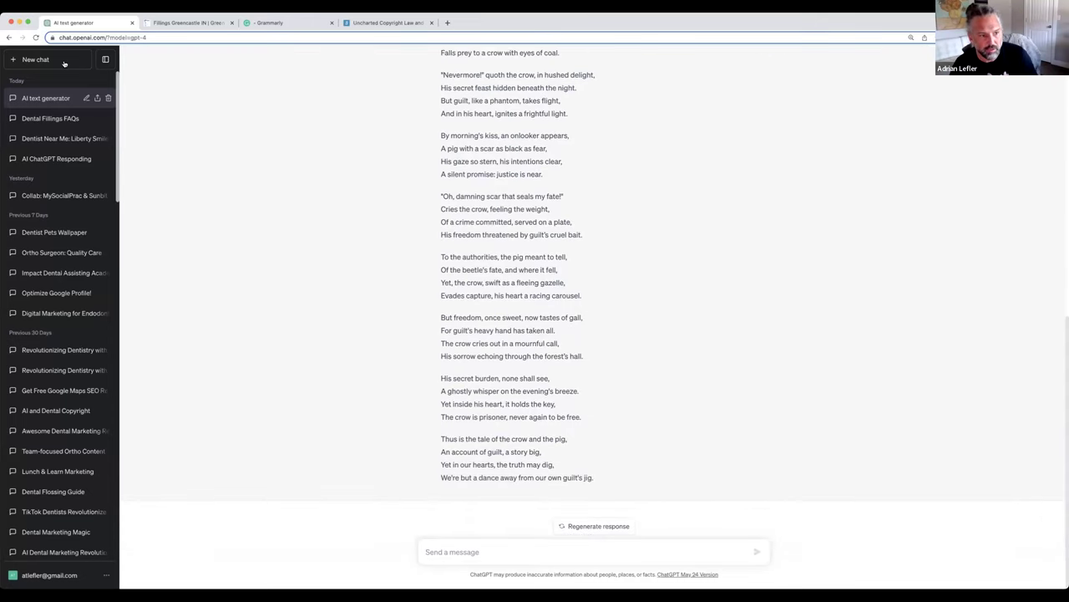
# Step: Start a new chat, and highlight the body paragraphs about fillings on the open Greencastle Hometown Dental web page
pyautogui.click(35, 60)
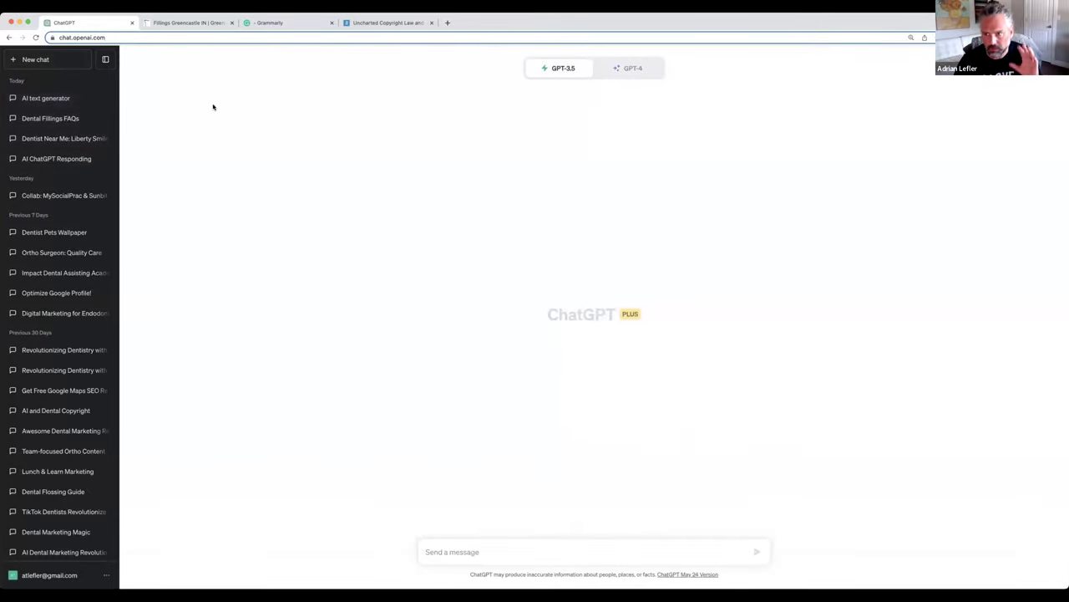
pyautogui.click(186, 24)
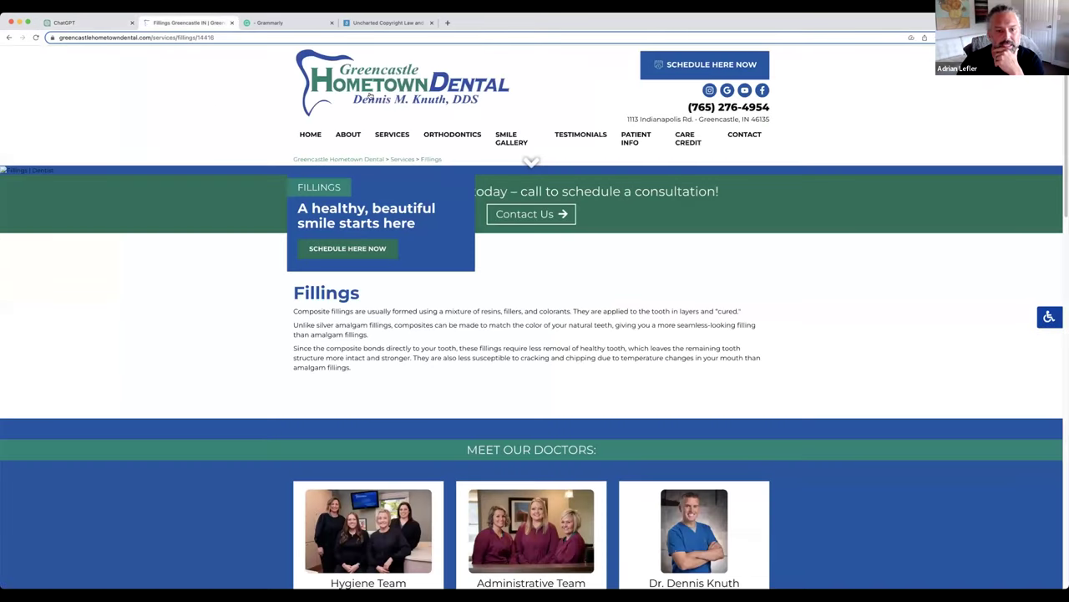
pyautogui.moveTo(385, 141)
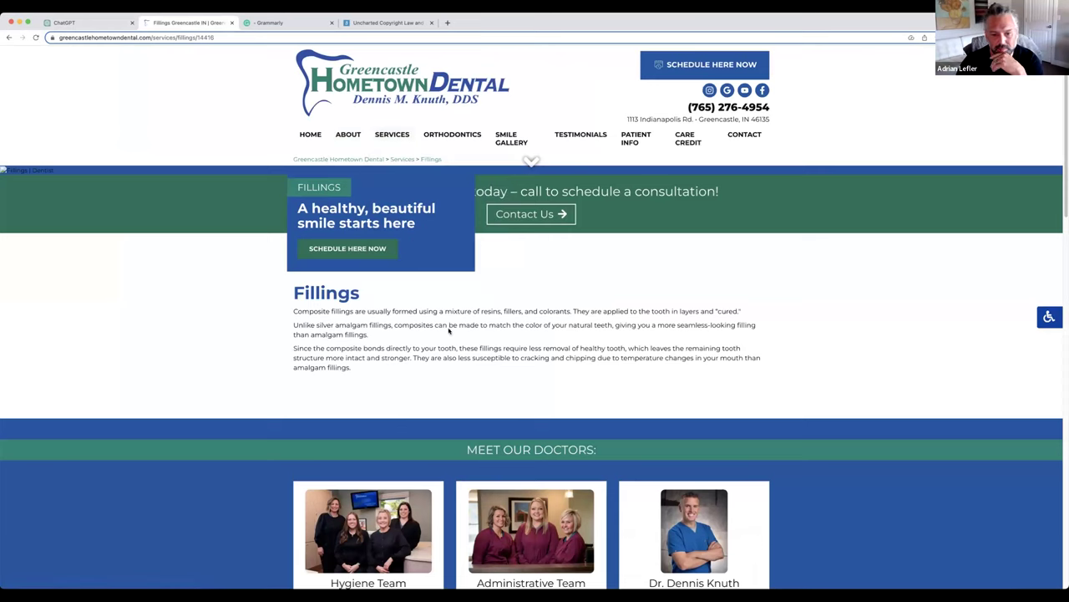
pyautogui.moveTo(371, 374); pyautogui.dragTo(269, 316)
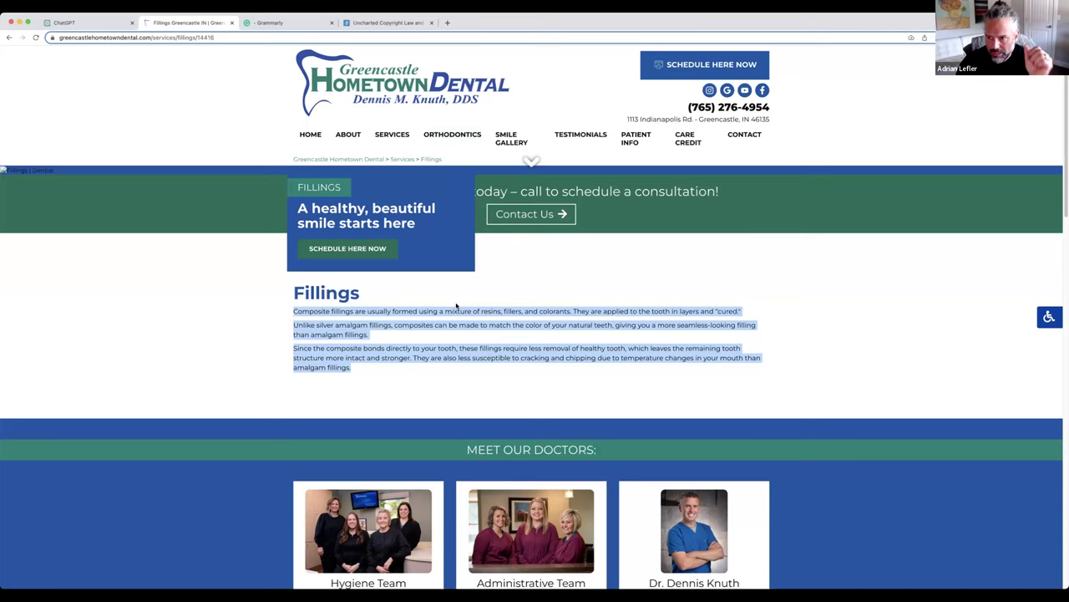
# Step: Send ChatGPT a professional, witty dental copywriter prompt requesting a GreenCastle Hometown Dental fillings page outline with a top-five-questions FAQ for college-educated families in Greencastle Indiana
pyautogui.click(98, 25)
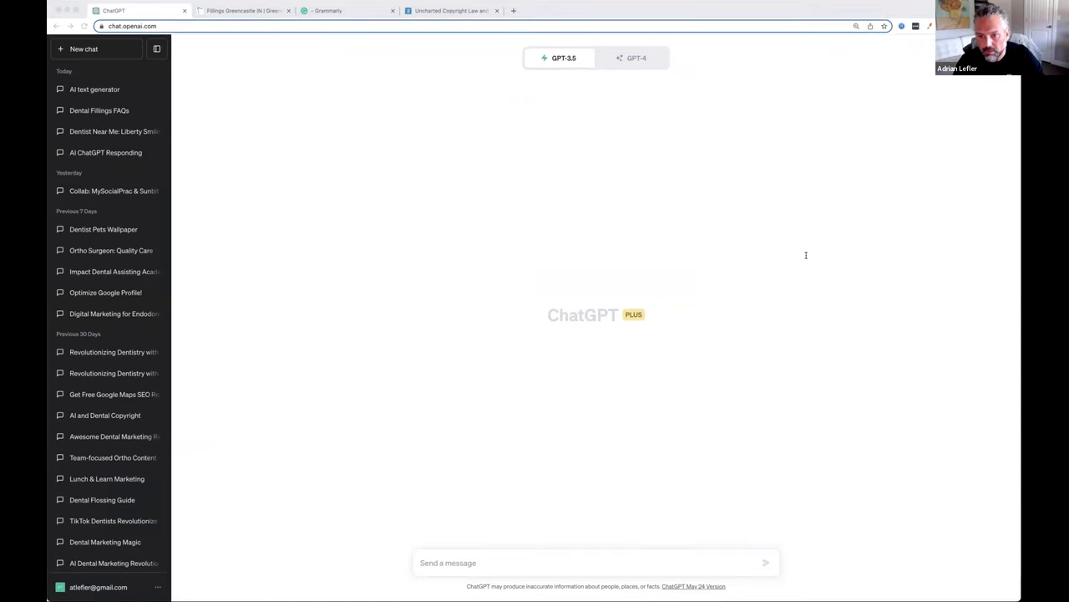
pyautogui.click(595, 561)
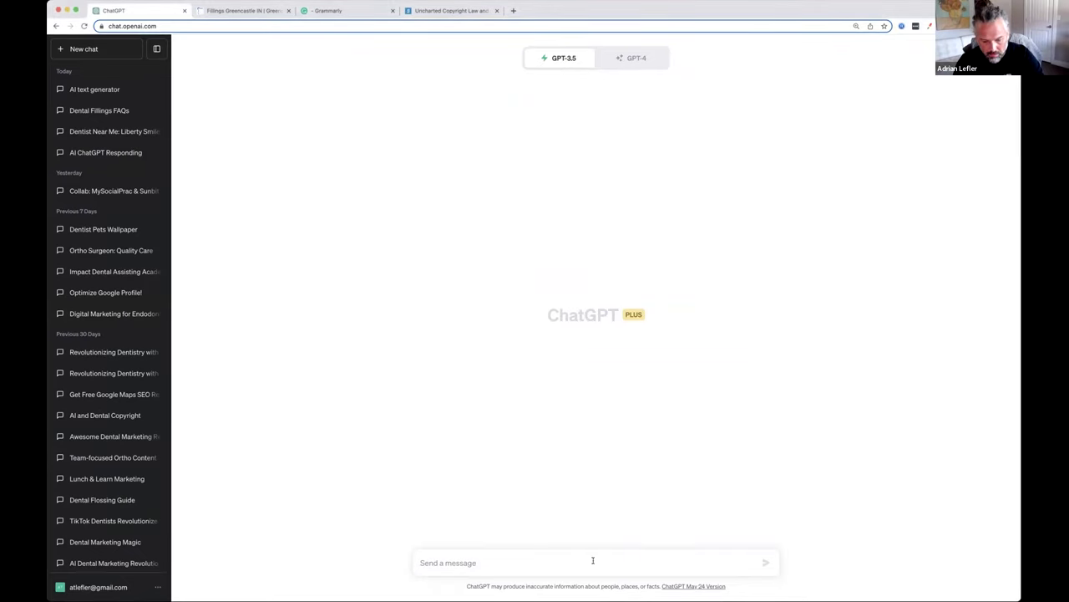
pyautogui.write("You are a dental practice copywriter. You write in a professional style with wit and clarity. Your audience are families in Greencastle Indiana. They are the local consumer base with undergraduate college educations. Using this writing style, create an outline for a website page about dental fillings. Include an FAQ section in the outline and have the top five questions that people ask about fillings. The name of the practice you're writing for is GreenCastle Hometown Dental. You're located in Greencastle Indiana.")
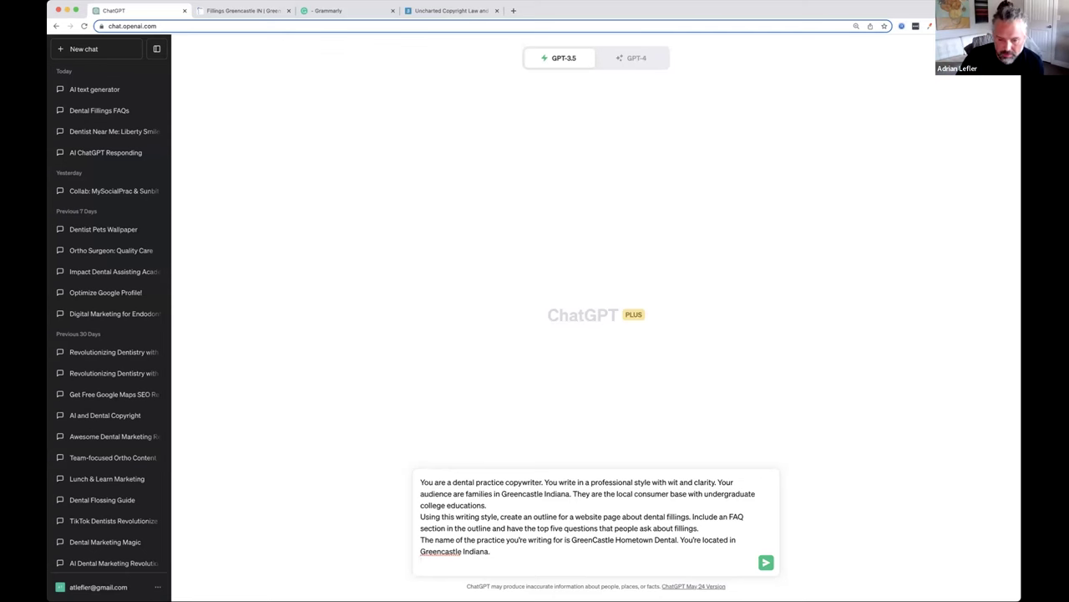
pyautogui.press('Return')
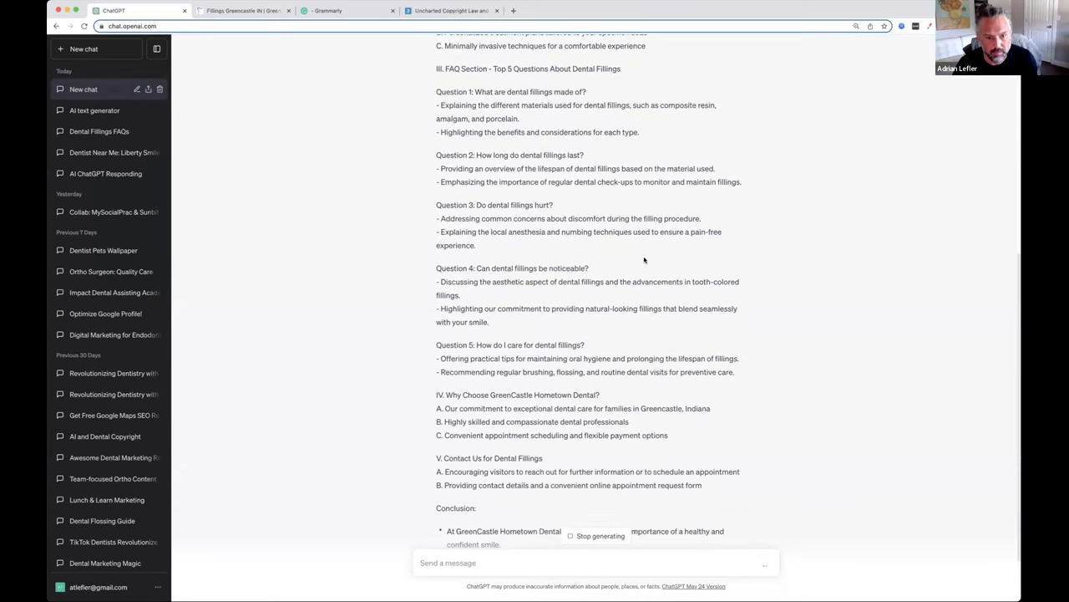
# Step: Review the generated dental fillings outline from its title and introduction through the FAQ section to the conclusion
pyautogui.scroll(10, 643, 258)
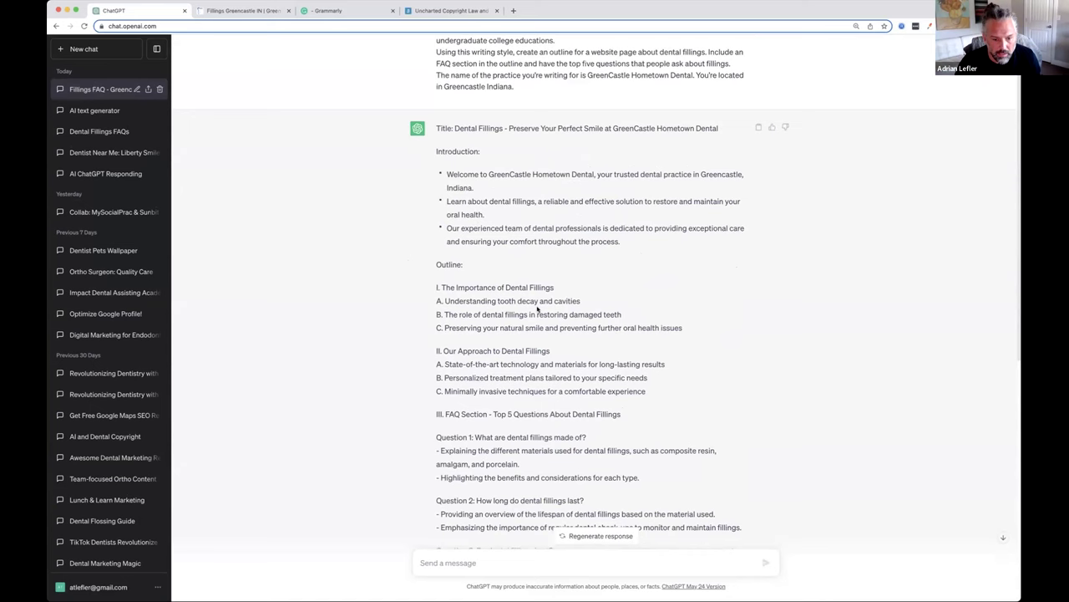
pyautogui.scroll(-1, 609, 335)
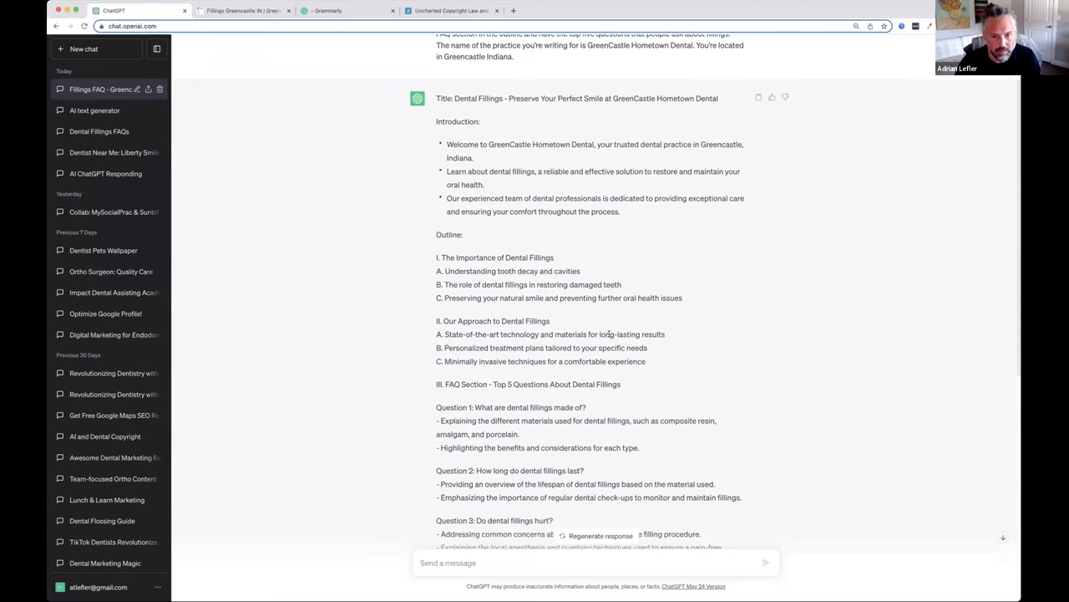
pyautogui.scroll(-2, 623, 371)
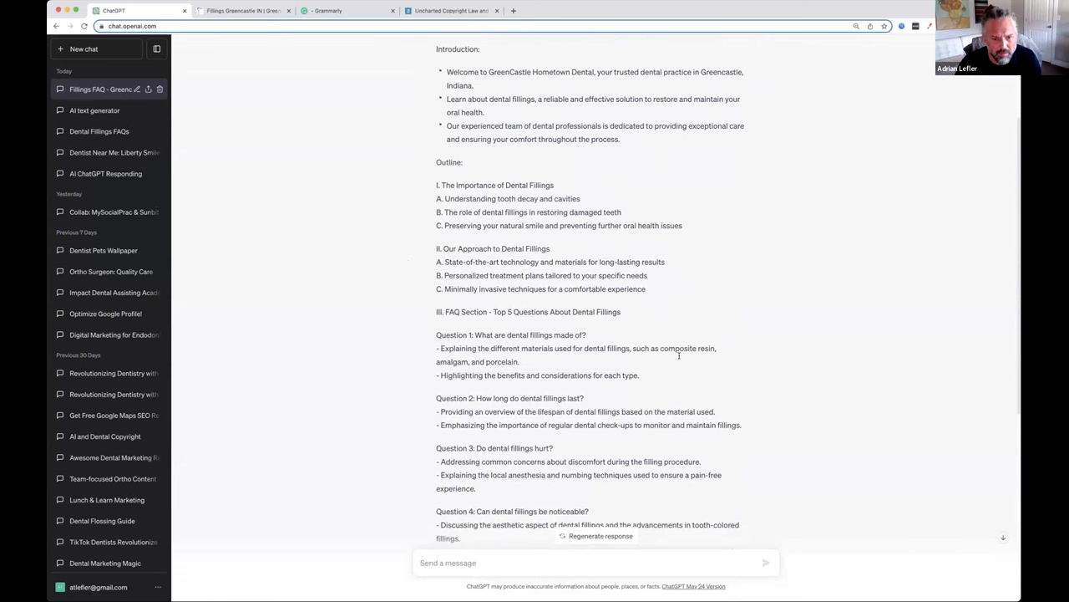
pyautogui.scroll(4, 652, 326)
pyautogui.scroll(-14, 578, 259)
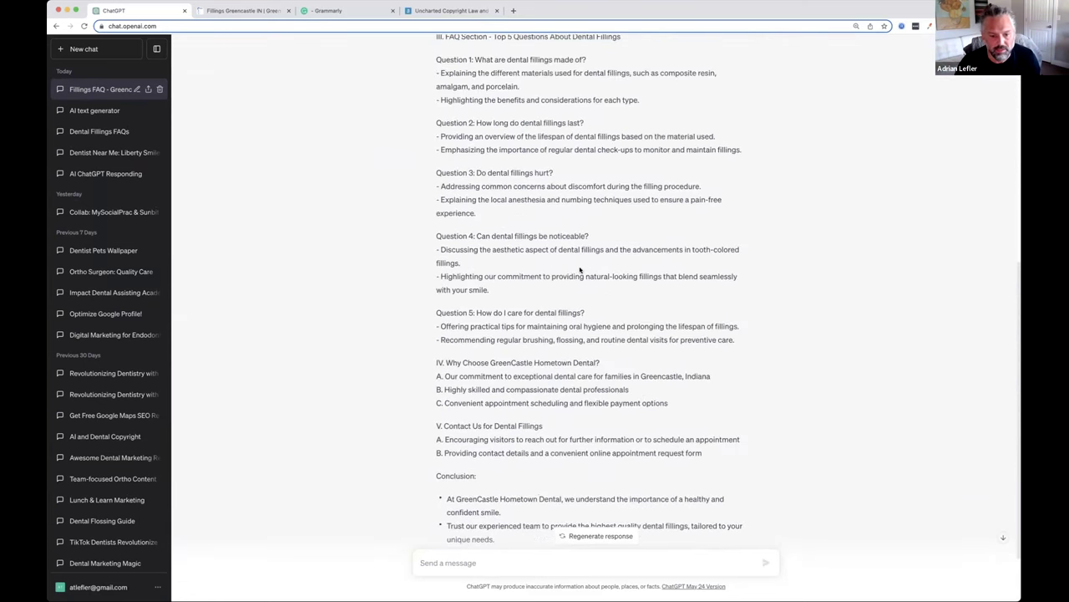
pyautogui.scroll(15, 578, 266)
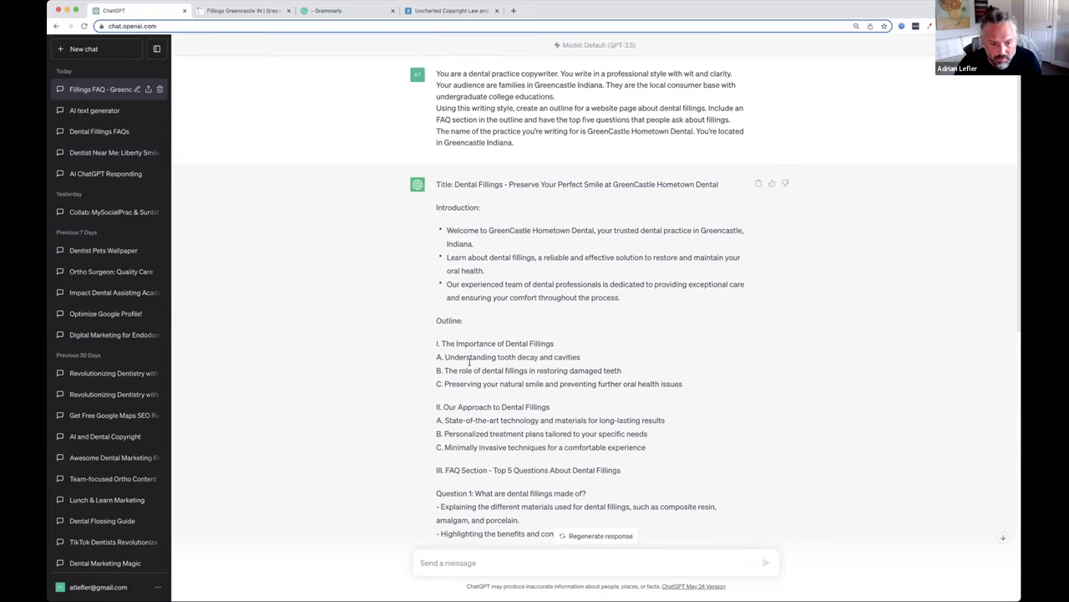
pyautogui.scroll(-1, 468, 365)
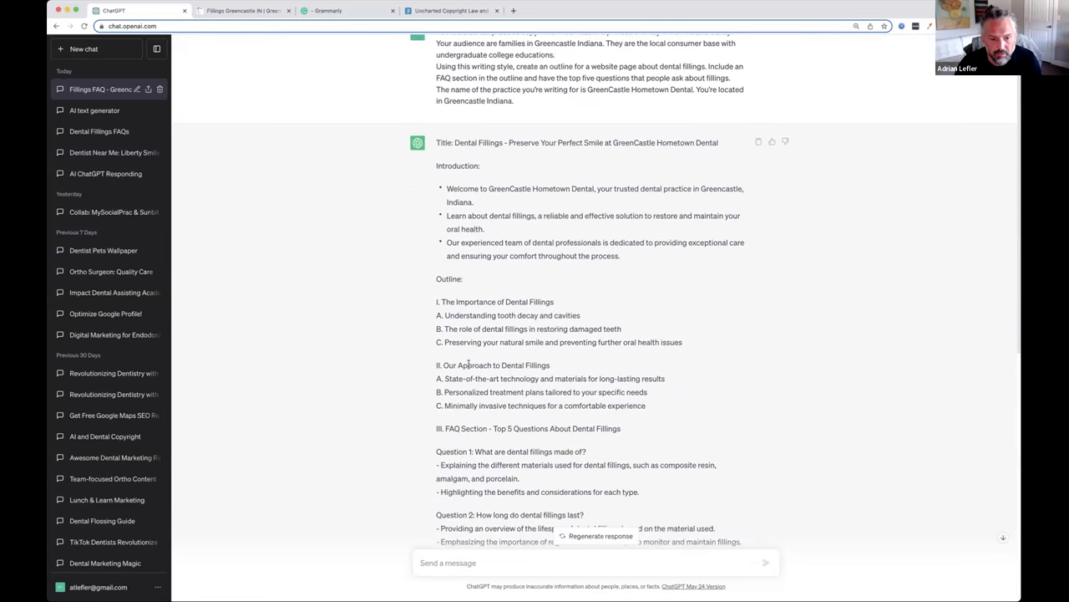
pyautogui.scroll(-2, 563, 452)
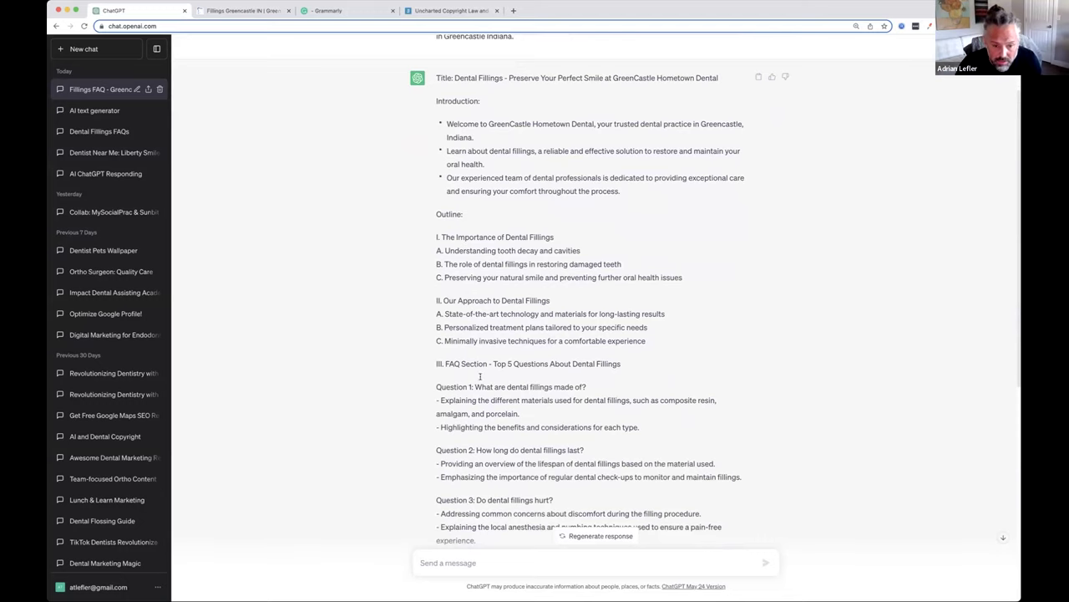
pyautogui.scroll(-5, 502, 266)
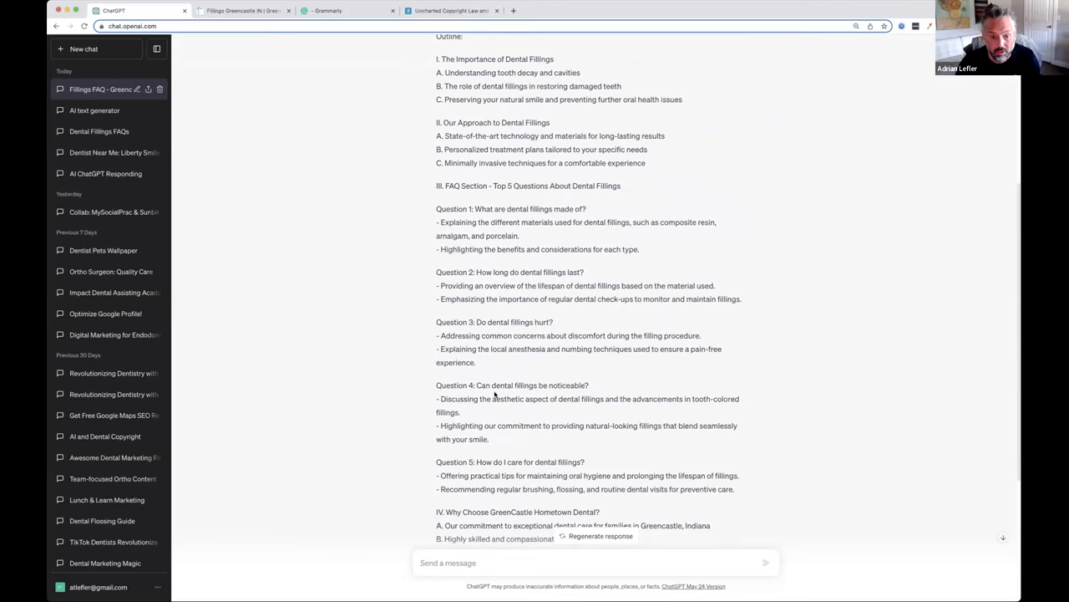
pyautogui.scroll(-3, 622, 390)
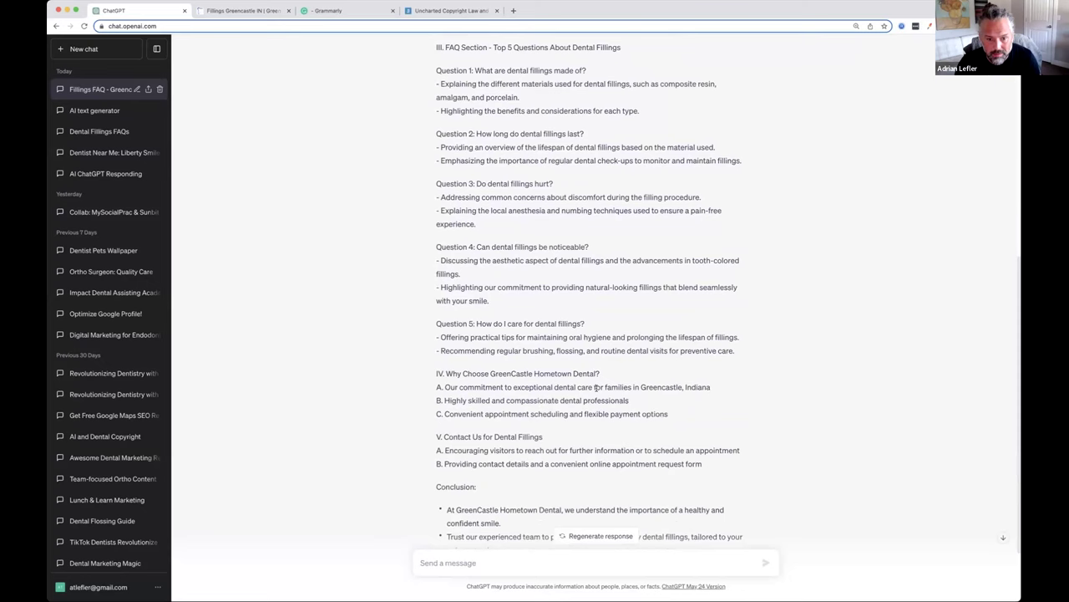
pyautogui.scroll(-2, 599, 379)
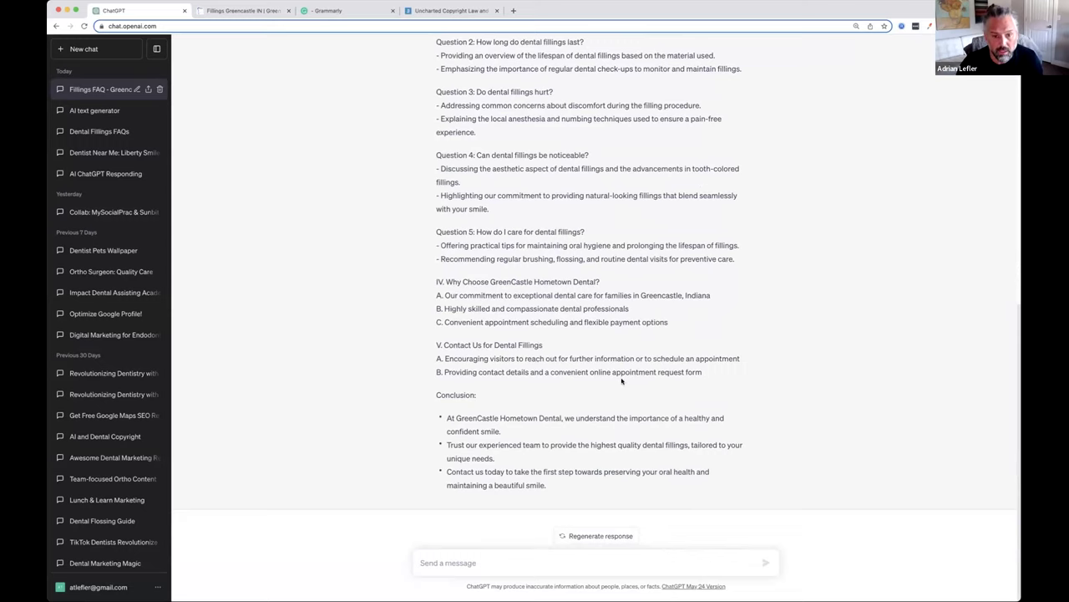
pyautogui.scroll(5, 621, 381)
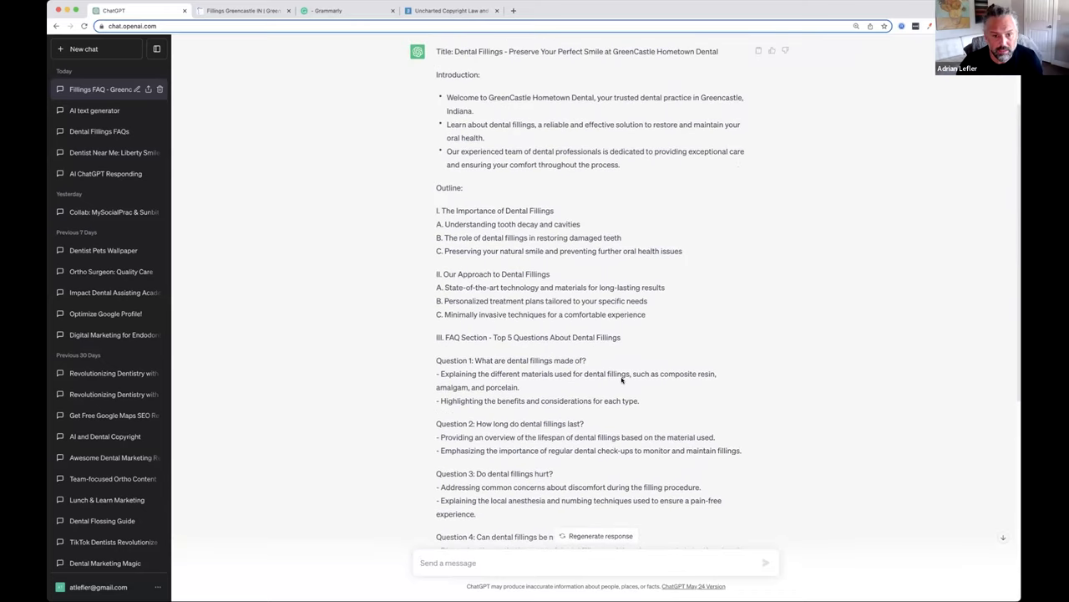
pyautogui.scroll(1, 622, 380)
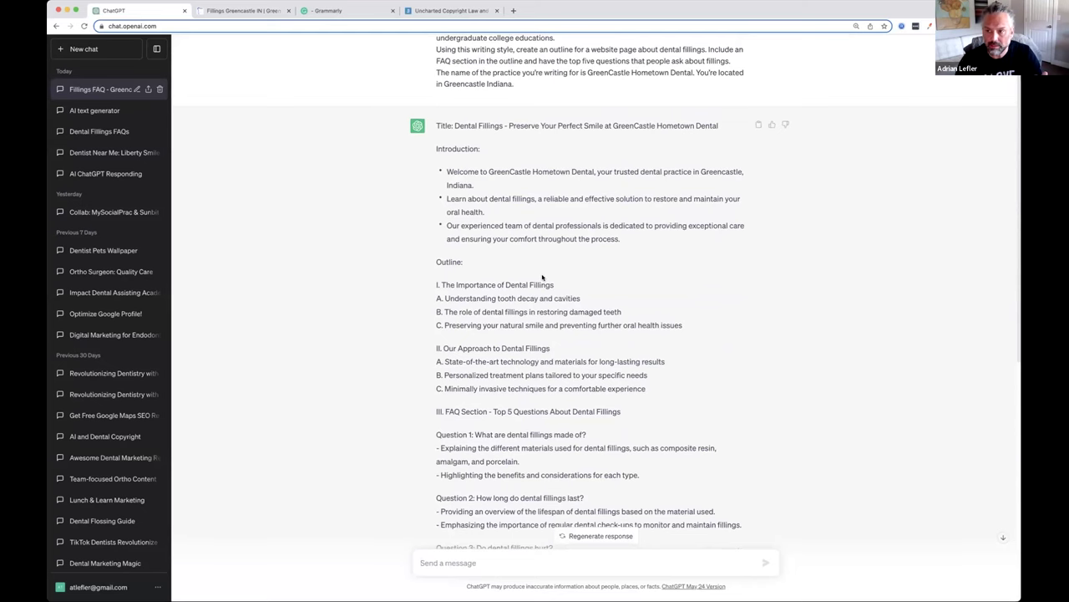
pyautogui.scroll(-4, 562, 345)
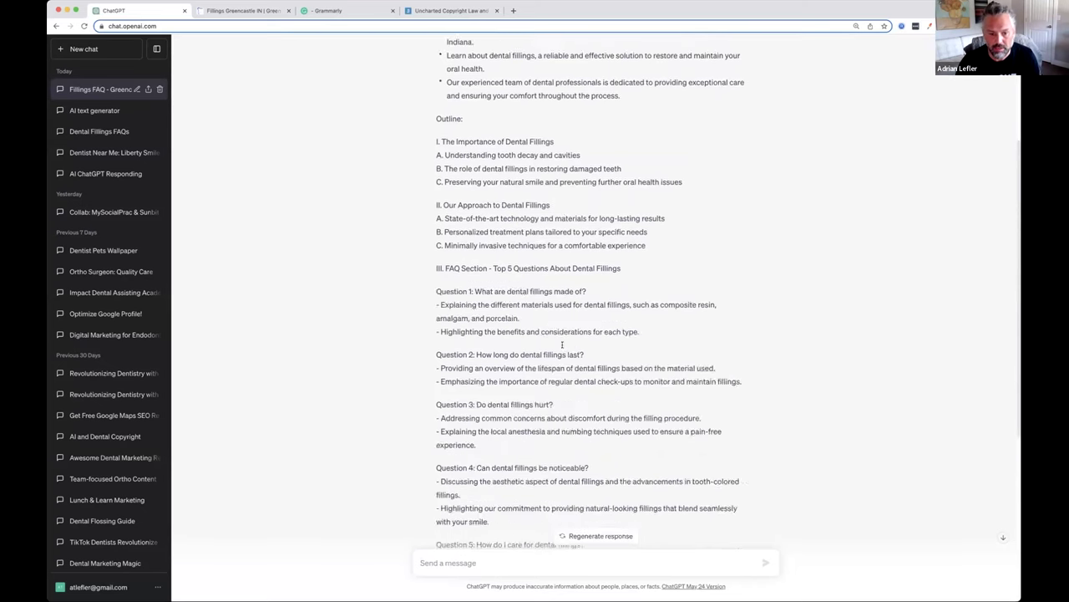
# Step: Begin a follow-up prompt asking to rewrite the outline, remove the introduction and add a quote from the practice's doctor in the conclusion
pyautogui.click(504, 561)
pyautogui.write('re')
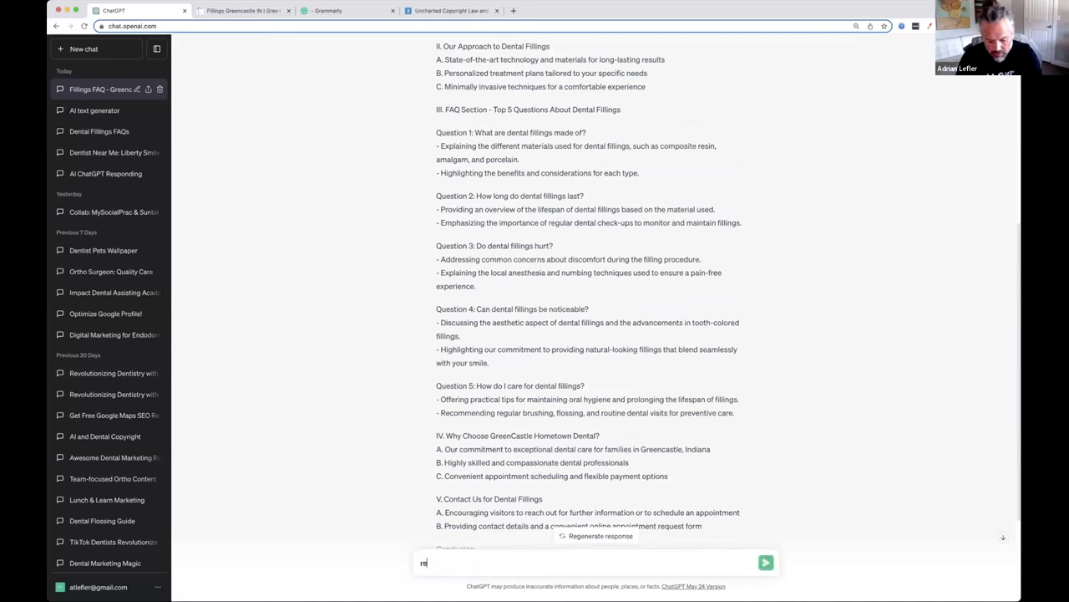
pyautogui.write('wriite teh outline and remove the introduction and add in the')
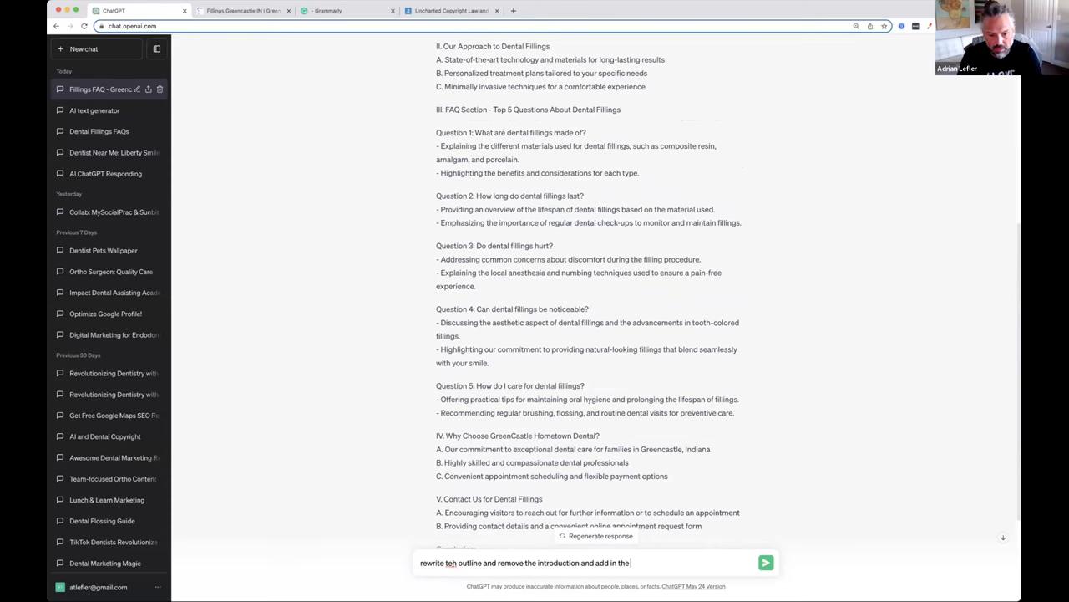
pyautogui.scroll(-4, 534, 430)
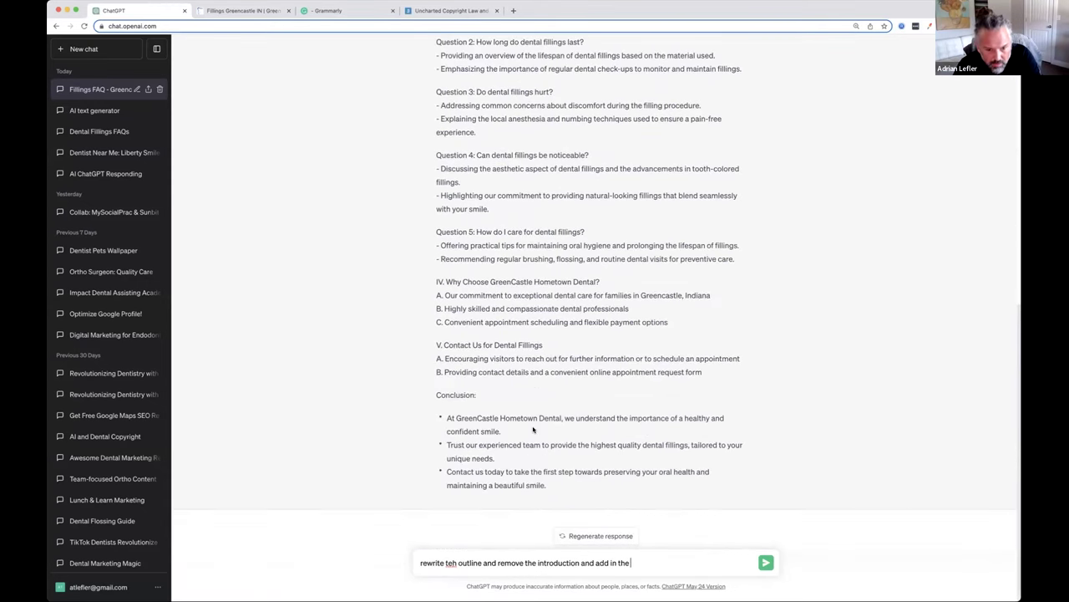
pyautogui.write('con')
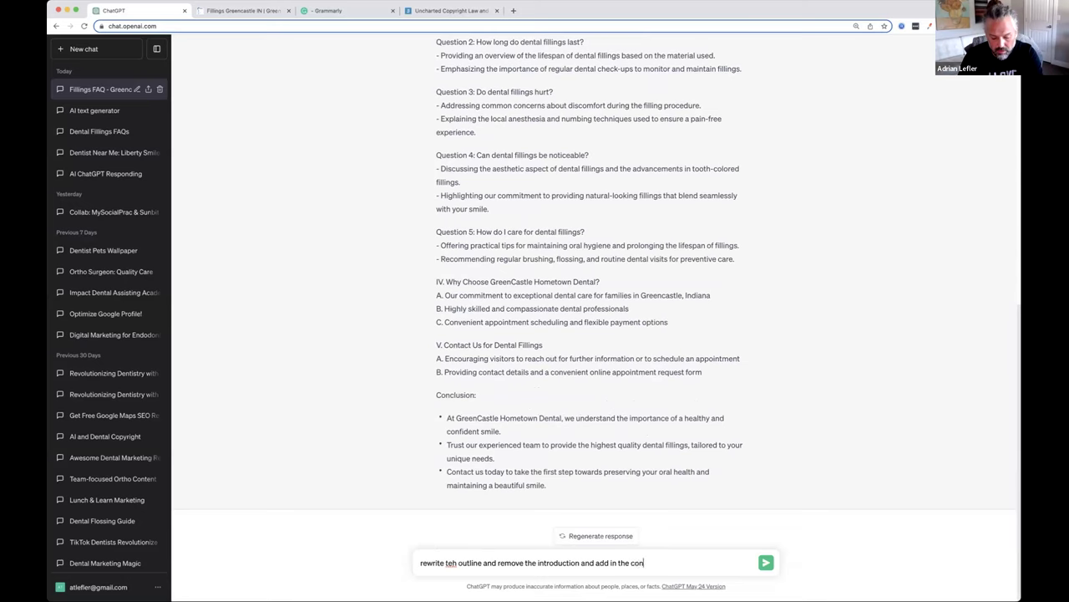
pyautogui.write('clusion a quote from th')
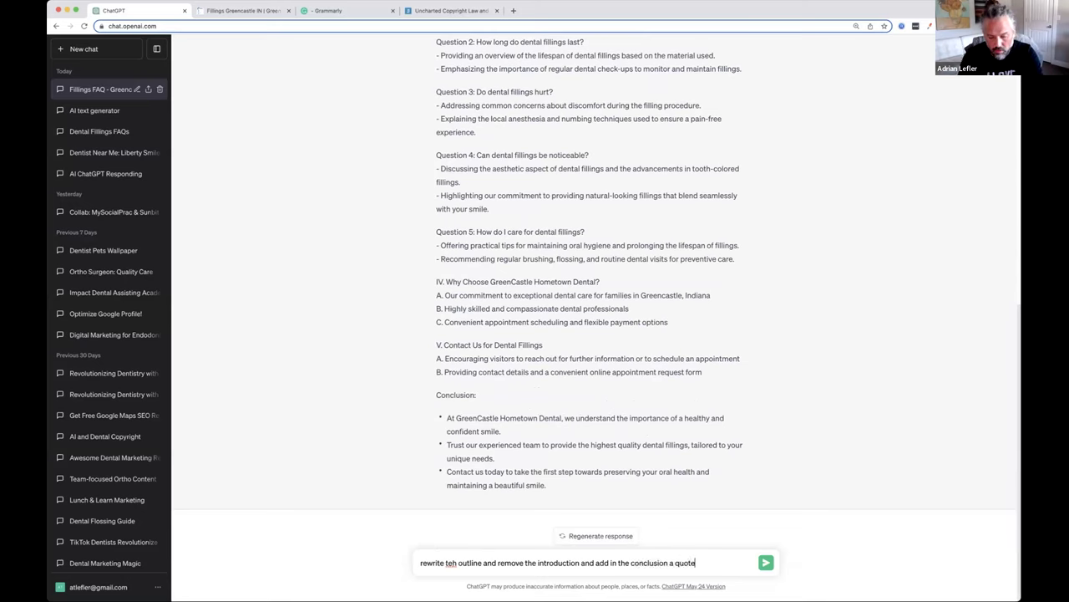
pyautogui.press('BackSpace')
pyautogui.press('BackSpace')
pyautogui.write('Dr. Kn')
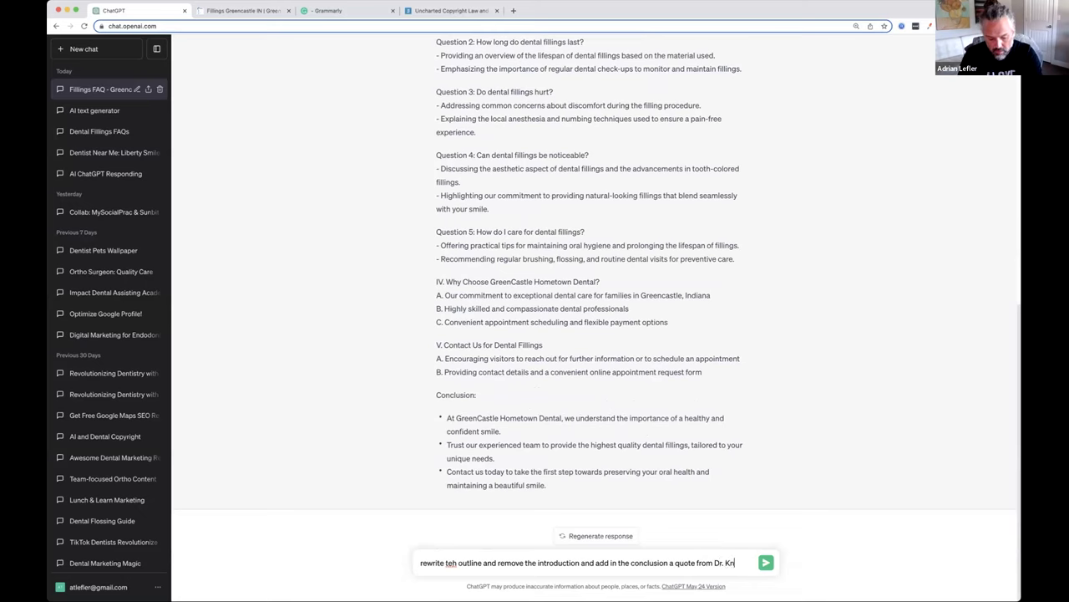
pyautogui.write('uth ta')
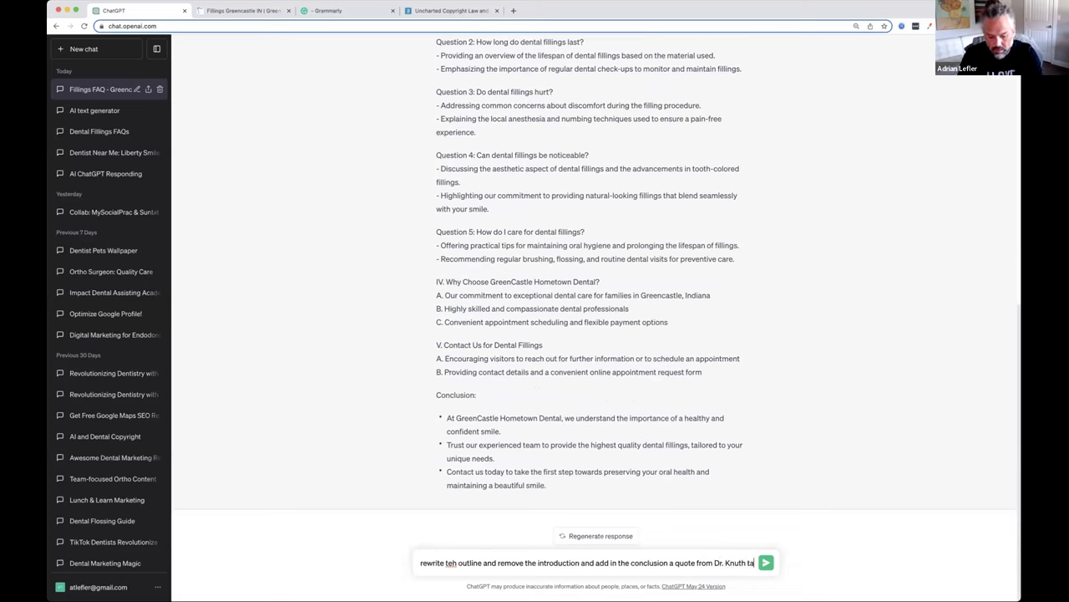
# Step: Continue the prompt so that the quote talks about how much he loves working and serving the patients in Greencastle
pyautogui.write('lking about how m')
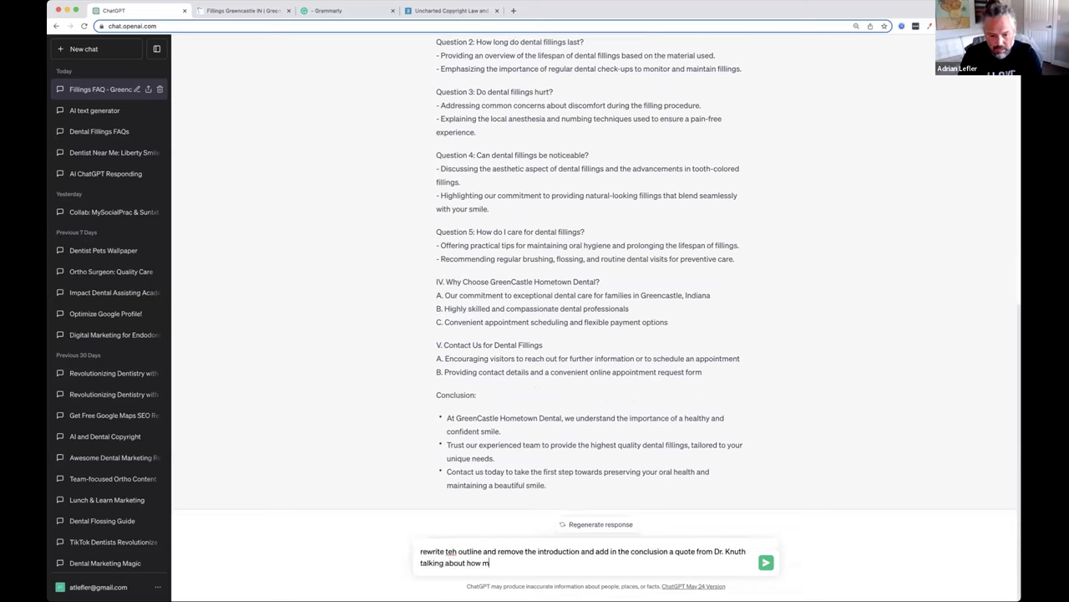
pyautogui.write('uch he loves working adn')
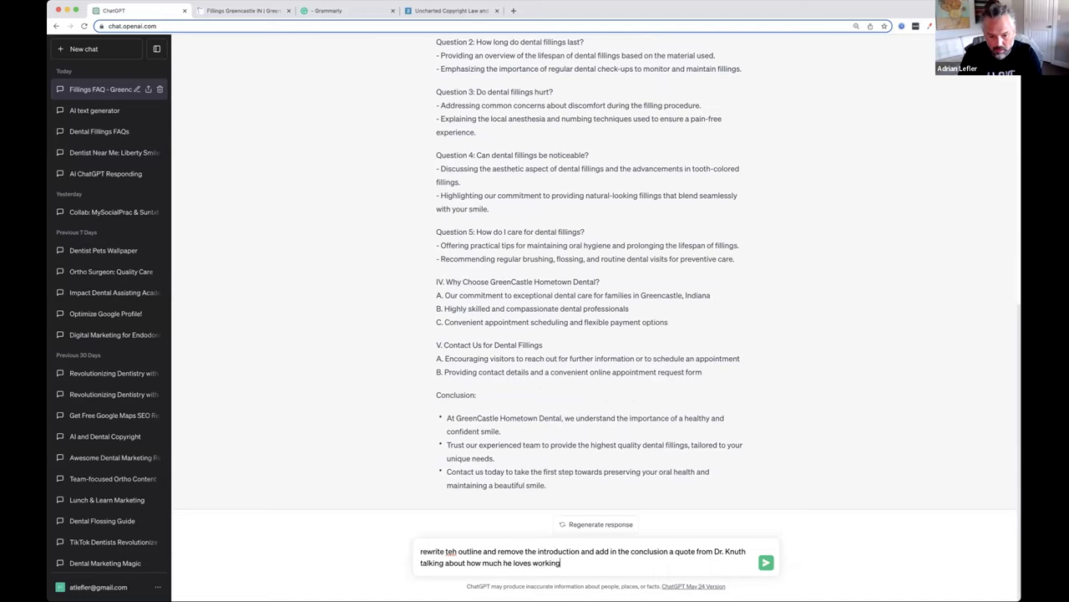
pyautogui.press('BackSpace')
pyautogui.press('BackSpace')
pyautogui.write('nd service')
pyautogui.press('BackSpace')
pyautogui.write('ng the patite')
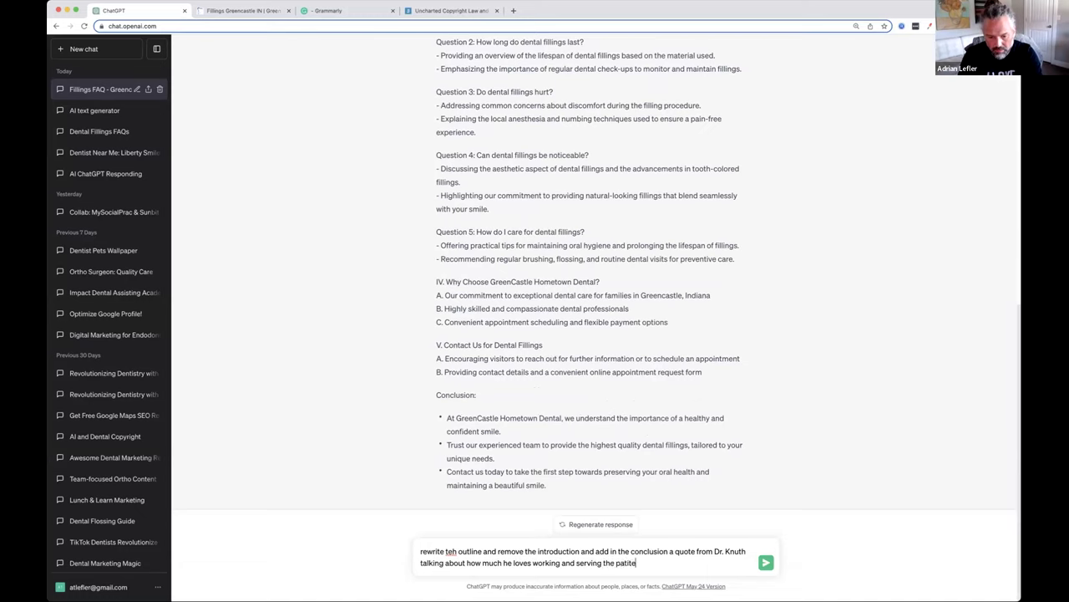
pyautogui.press('BackSpace')
pyautogui.press('BackSpace')
pyautogui.write('ents in Greencs')
pyautogui.write('stle.')
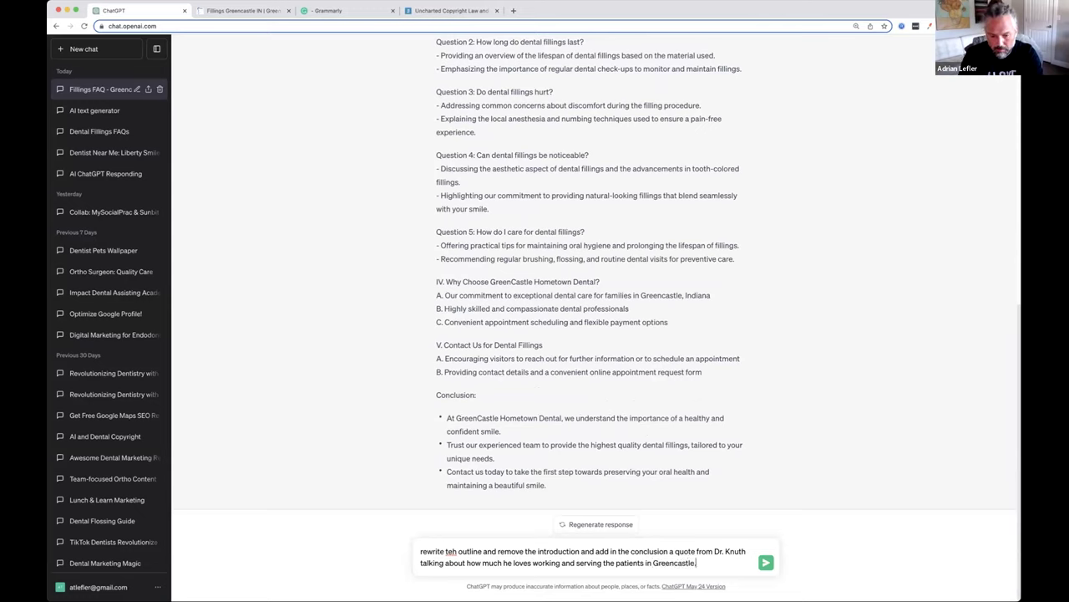
# Step: Finish and send the prompt, having the doctor mention he never likes finding cavities, so brush and floss daily and show up for 6 month cleanings
pyautogui.write(' Have him')
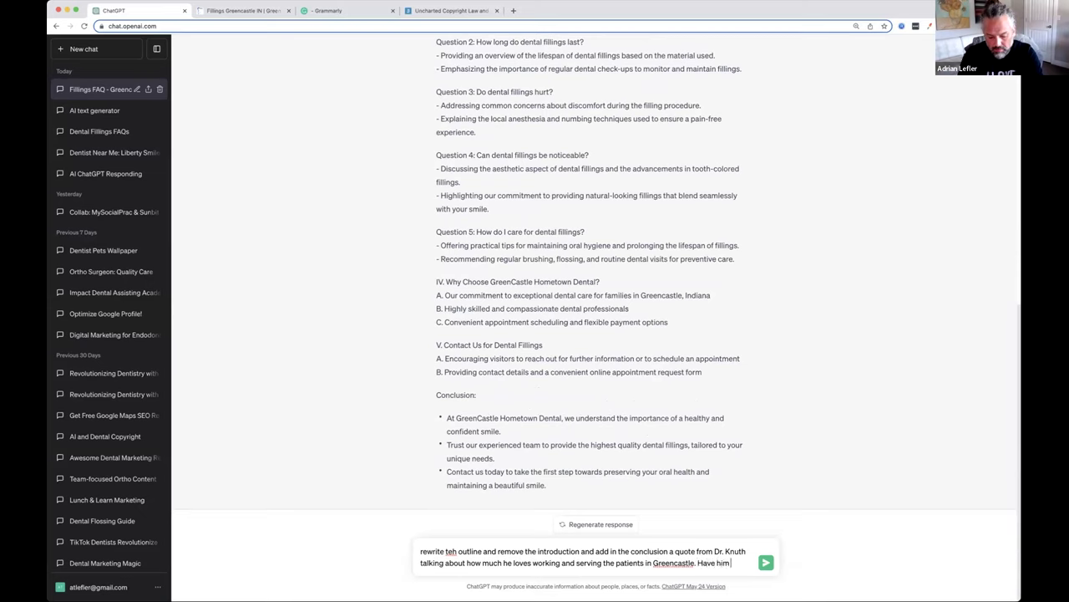
pyautogui.write(' mention that h')
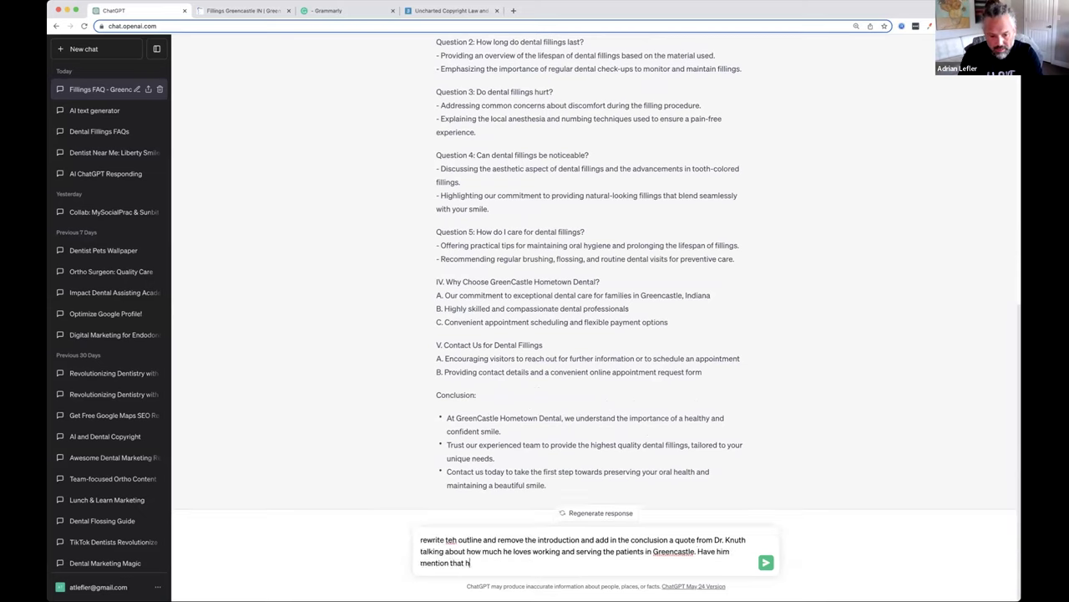
pyautogui.write('e never likes')
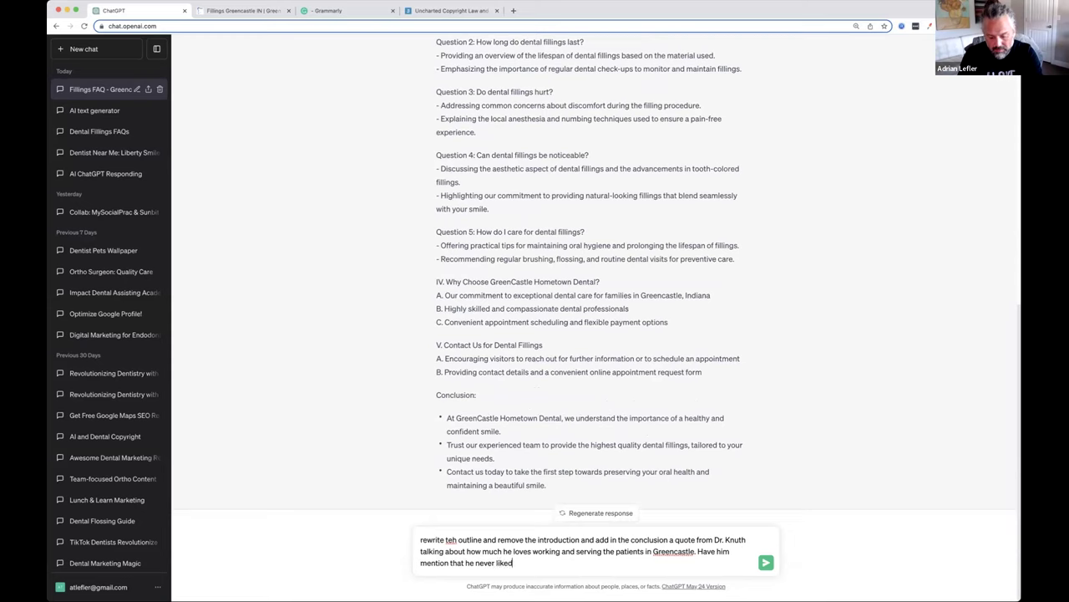
pyautogui.write(' finding cavities and so')
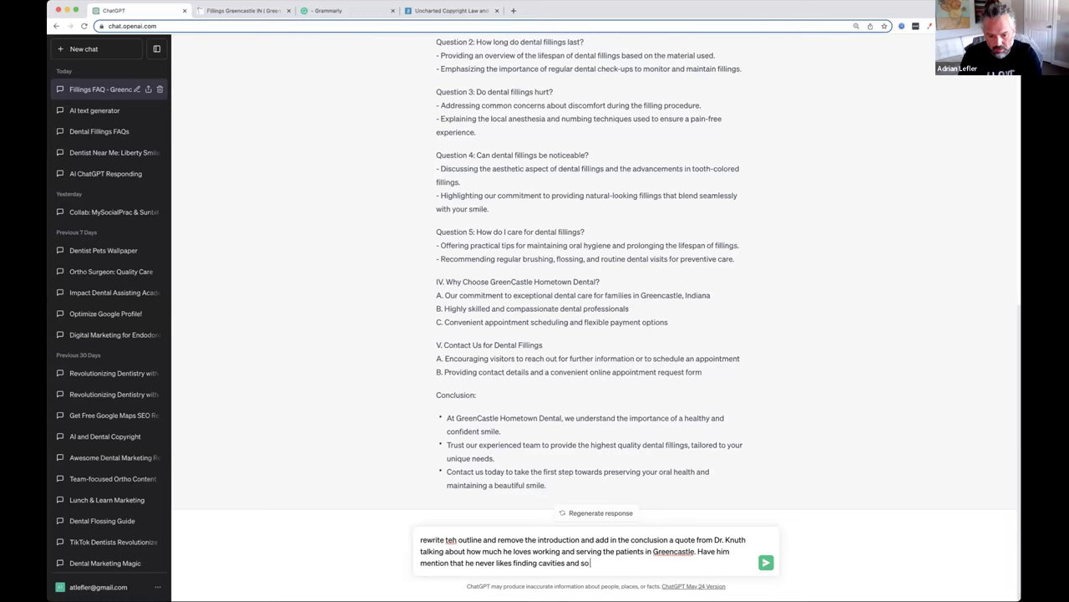
pyautogui.write(' b')
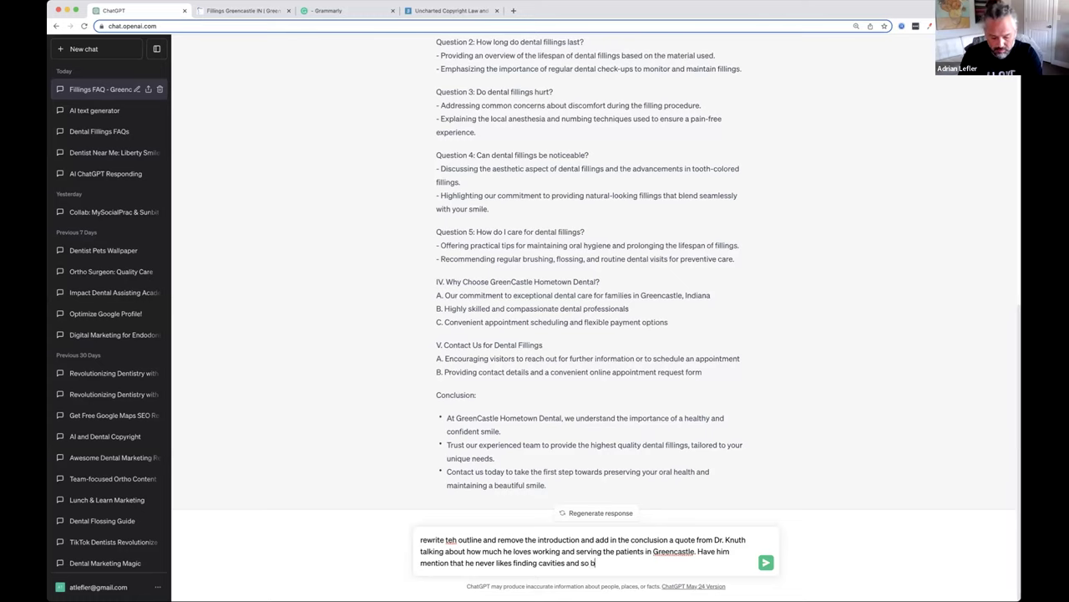
pyautogui.write('rush and floss daily... make sure you')
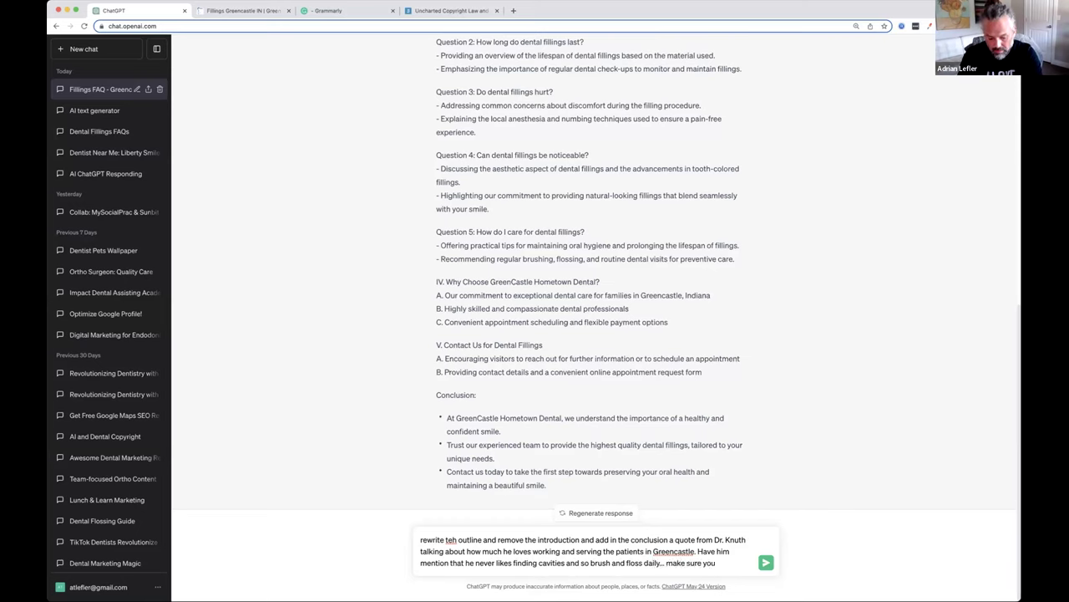
pyautogui.write(' shwo up for')
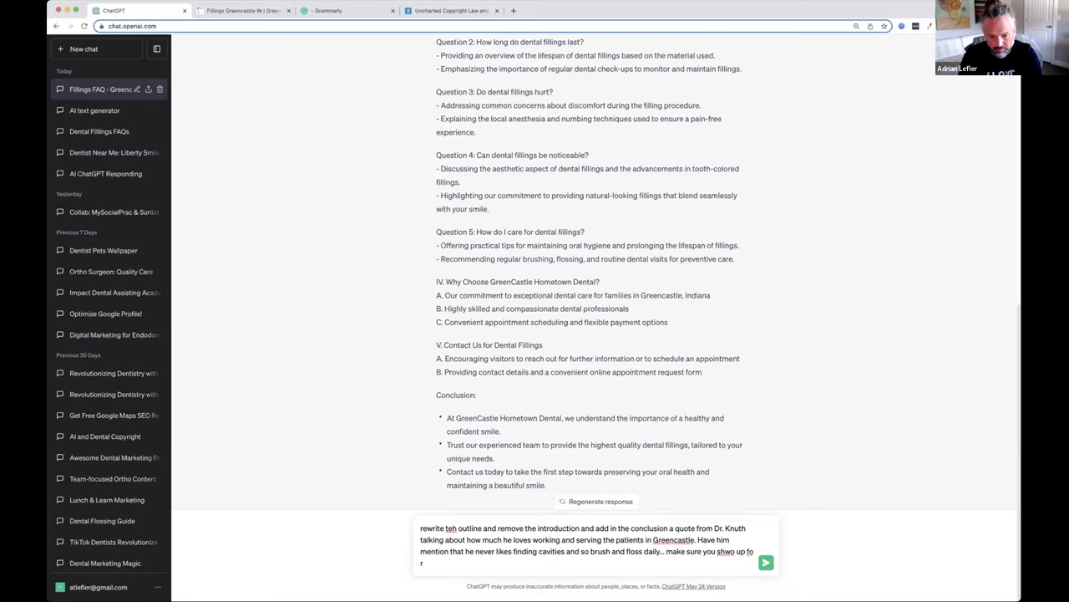
pyautogui.write(' your 6 month clea')
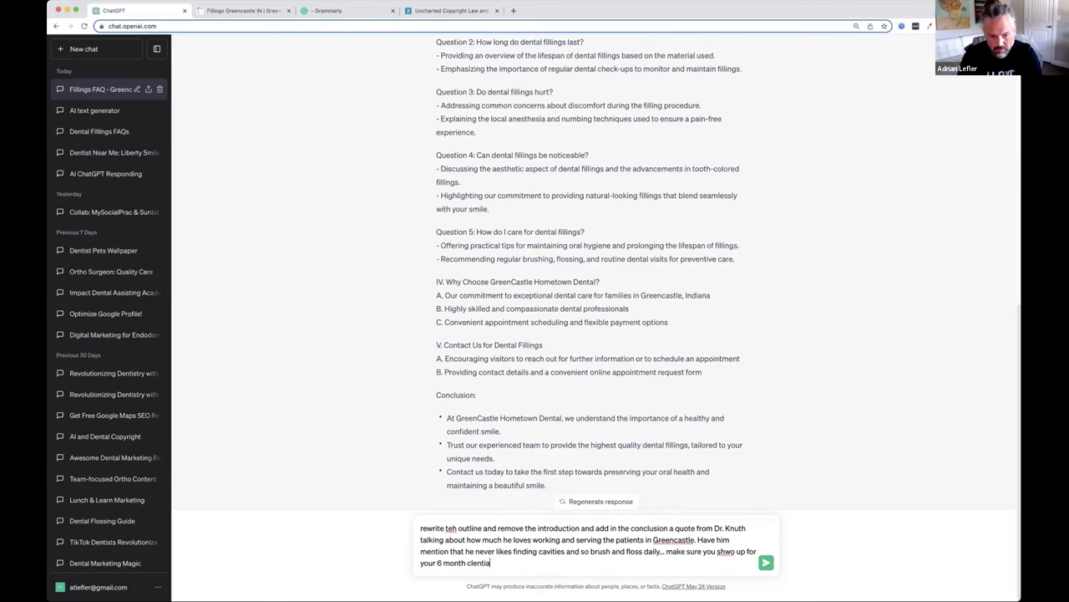
pyautogui.write('nings')
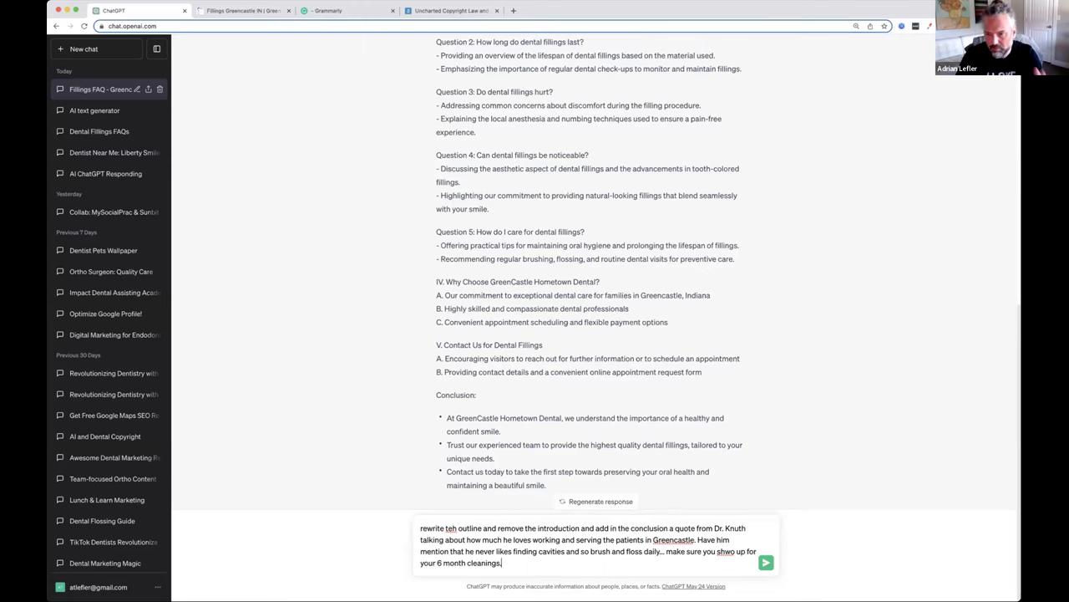
pyautogui.write('.')
pyautogui.press('Return')
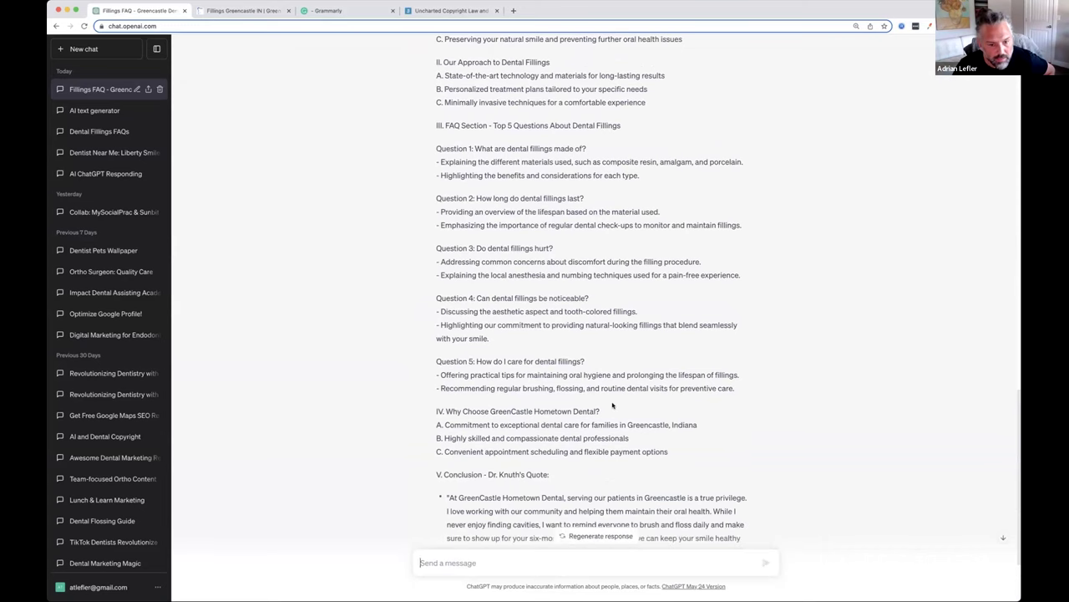
# Step: Begin a follow-up prompt asking ChatGPT to write the page of copy using the outline above
pyautogui.scroll(-3, 612, 406)
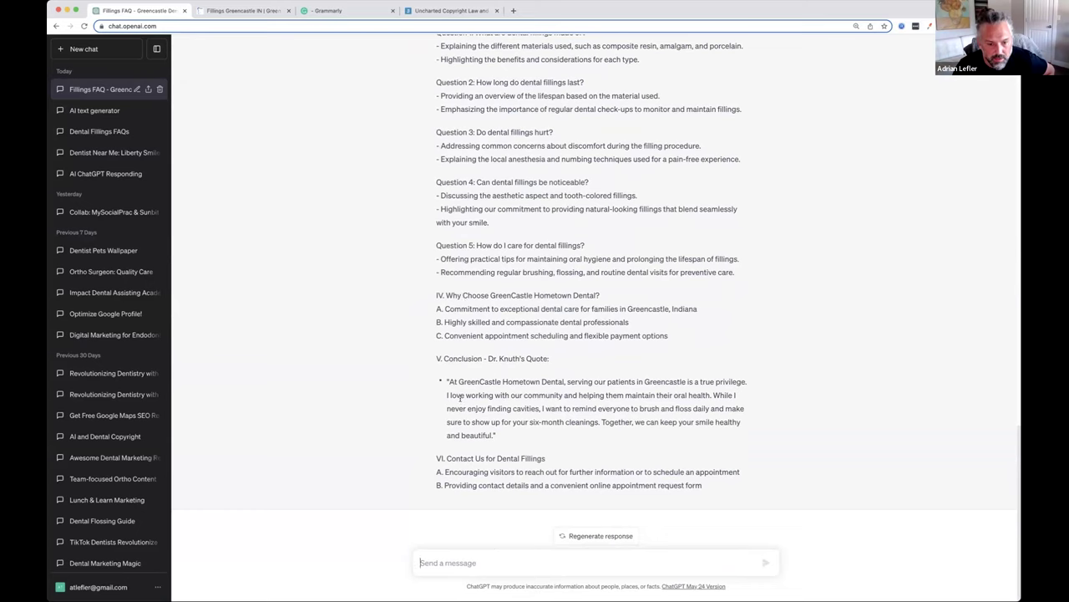
pyautogui.click(496, 557)
pyautogui.write('usi')
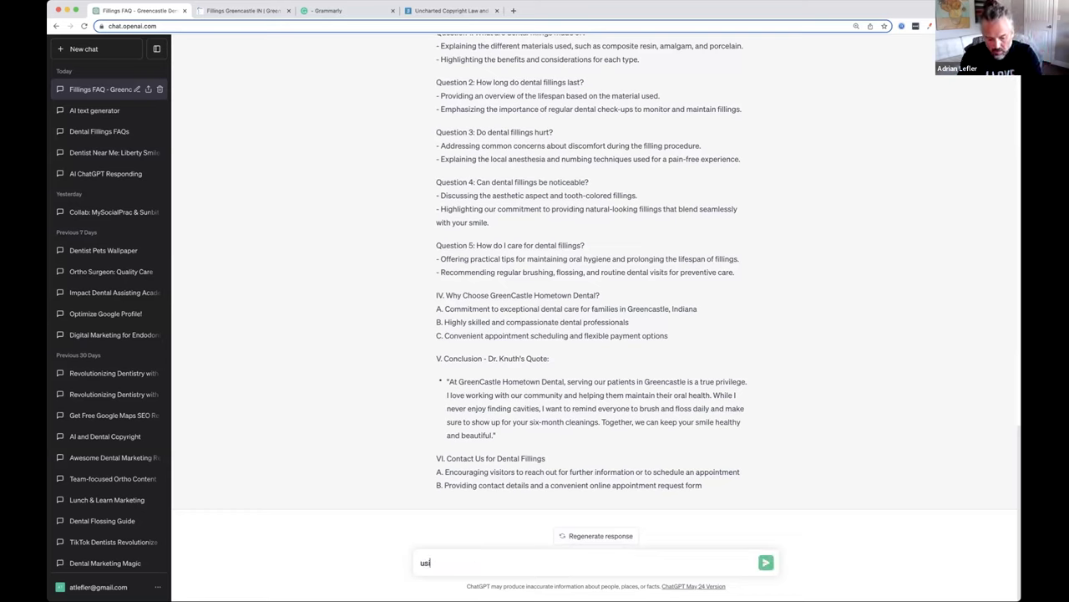
pyautogui.write('ng the outline above')
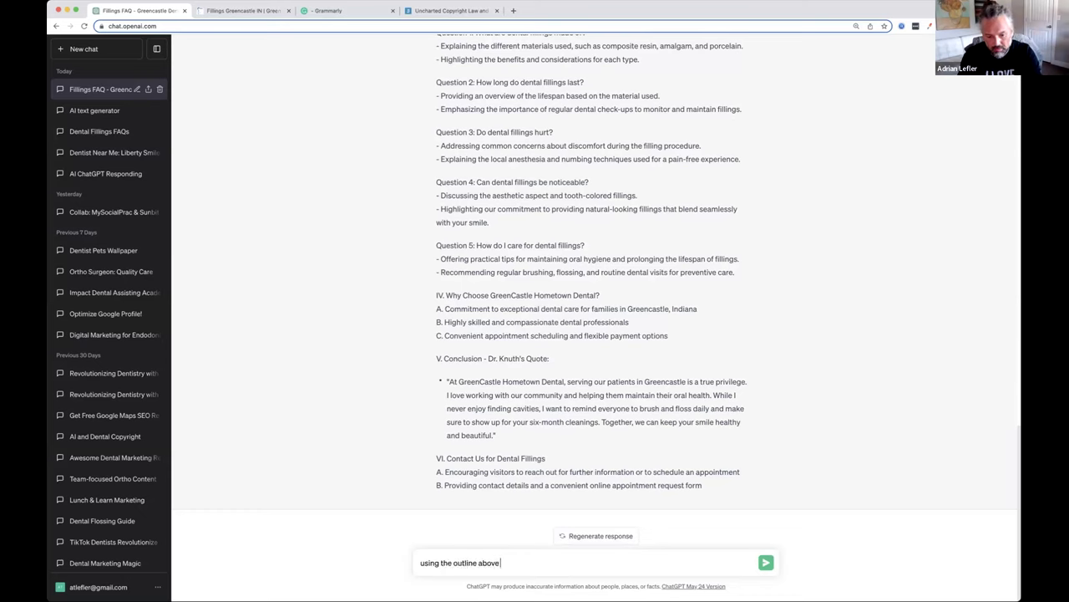
pyautogui.write(' write teh')
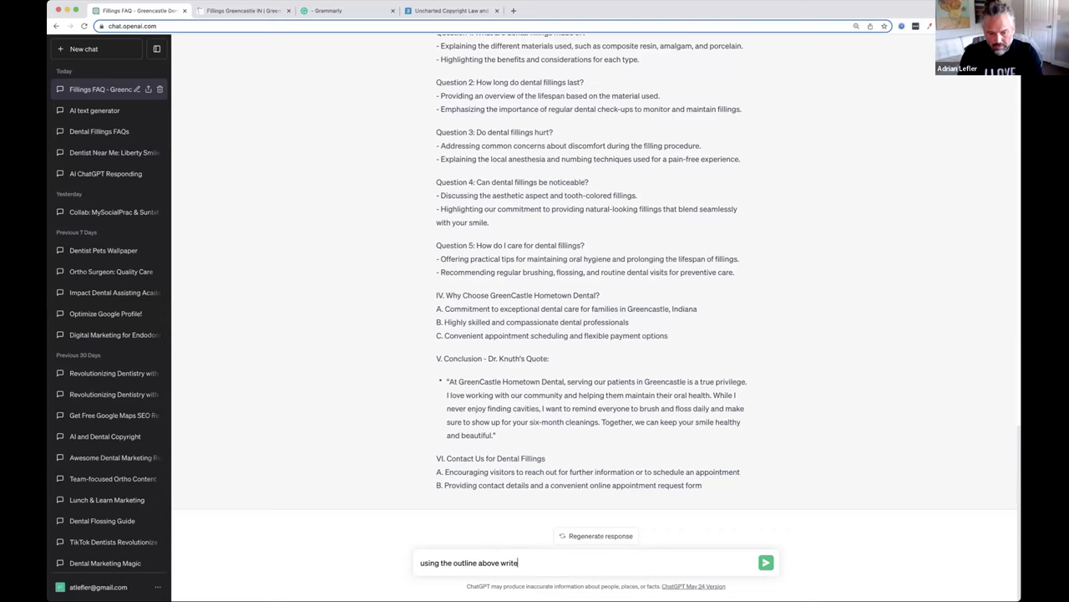
pyautogui.press('BackSpace')
pyautogui.press('BackSpace')
pyautogui.write('he')
pyautogui.write(' page of sopy')
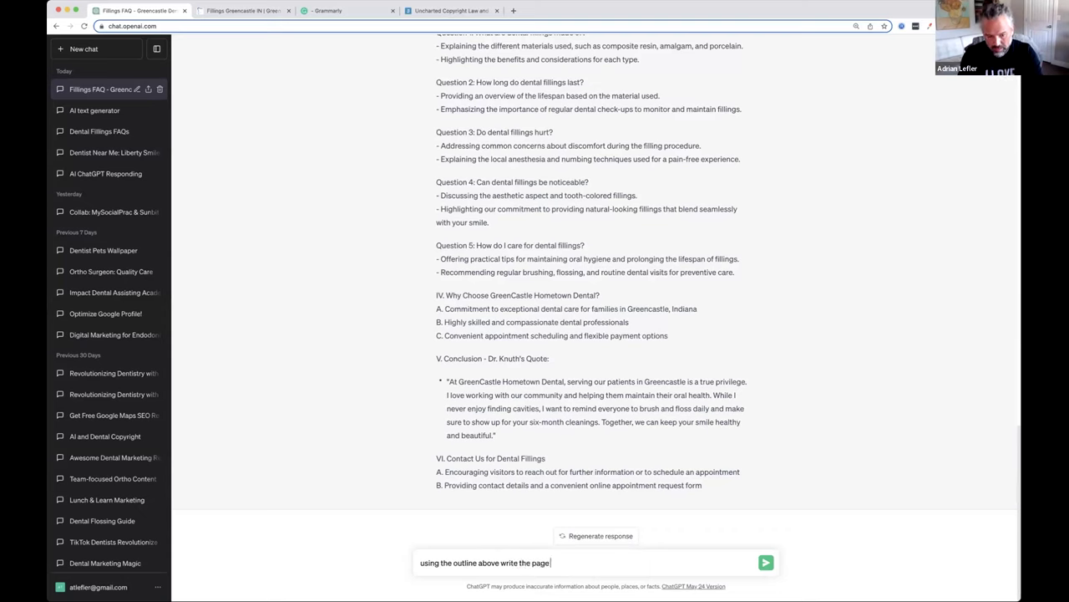
pyautogui.press('BackSpace')
pyautogui.press('BackSpace')
pyautogui.press('BackSpace')
pyautogui.press('BackSpace')
pyautogui.write('copy and')
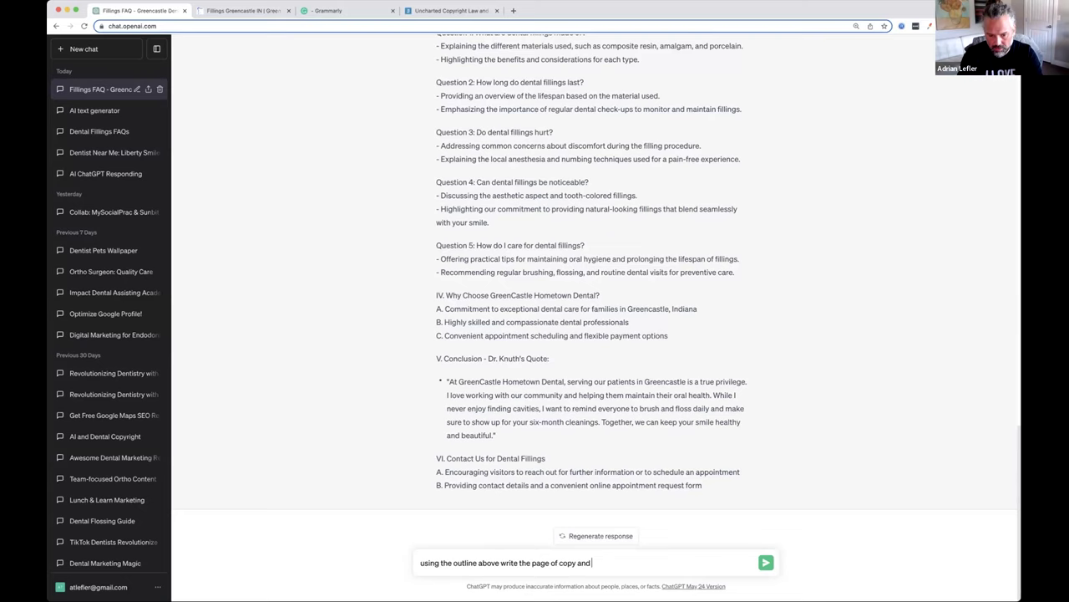
# Step: Complete the page copy prompt by requesting a style of fun, excitement and irony, and send it
pyautogui.write(' us')
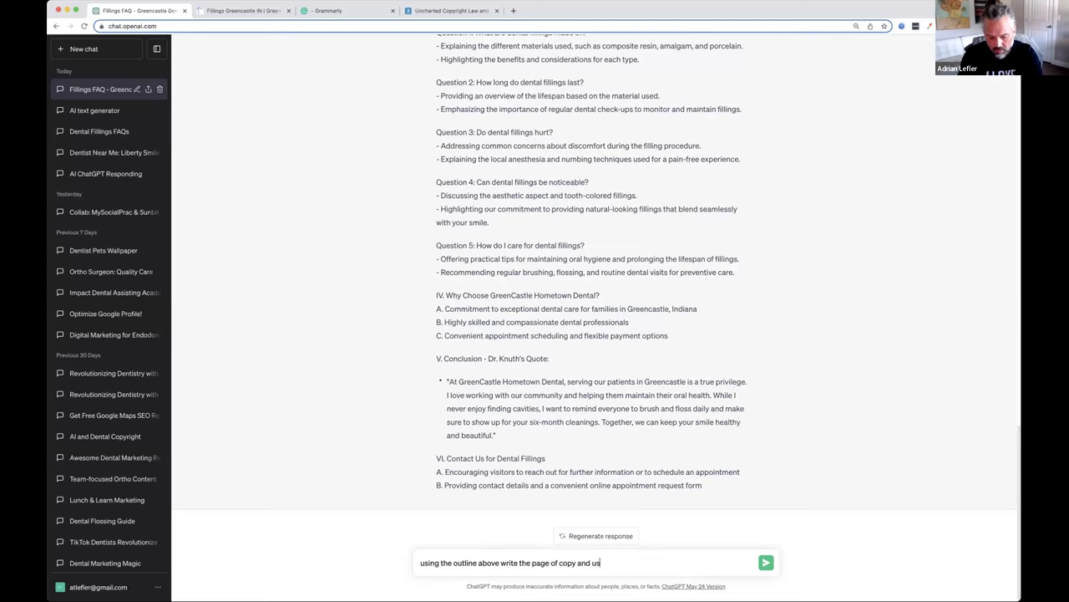
pyautogui.write('e a style of')
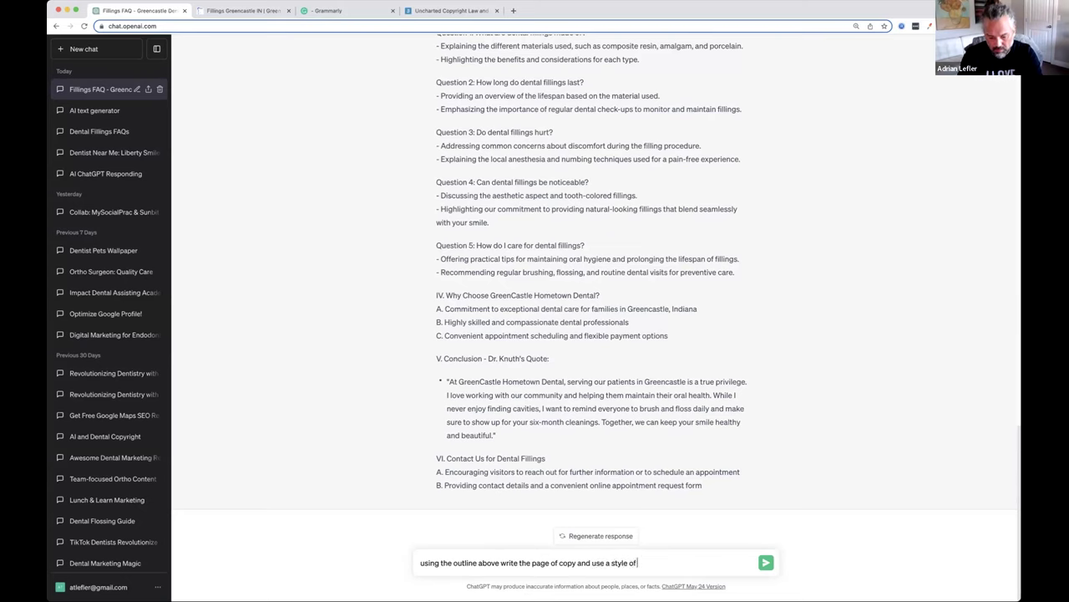
pyautogui.write(' fun and ex')
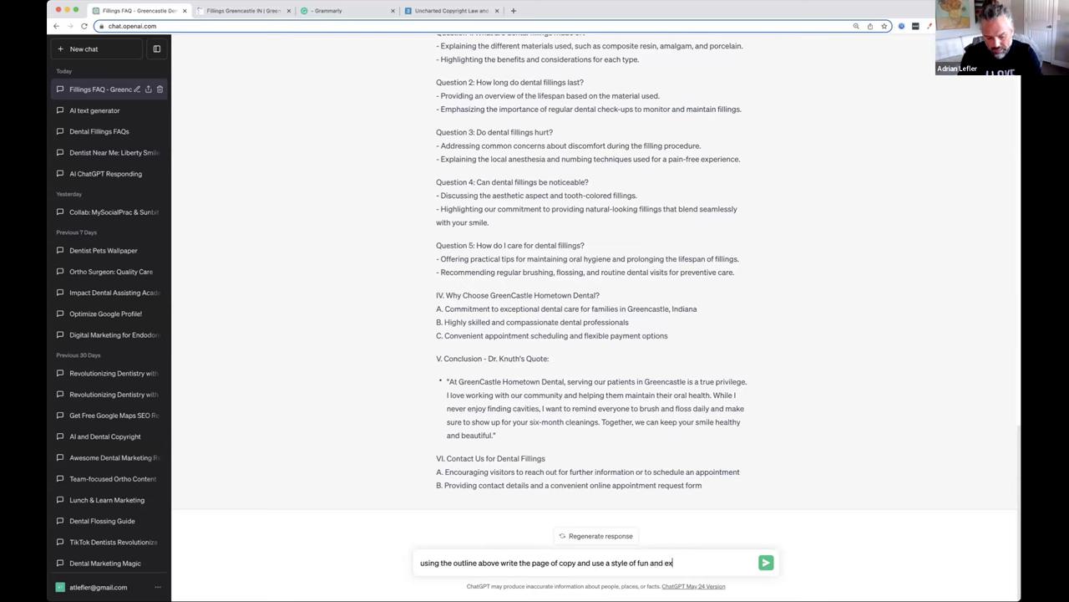
pyautogui.write('citment')
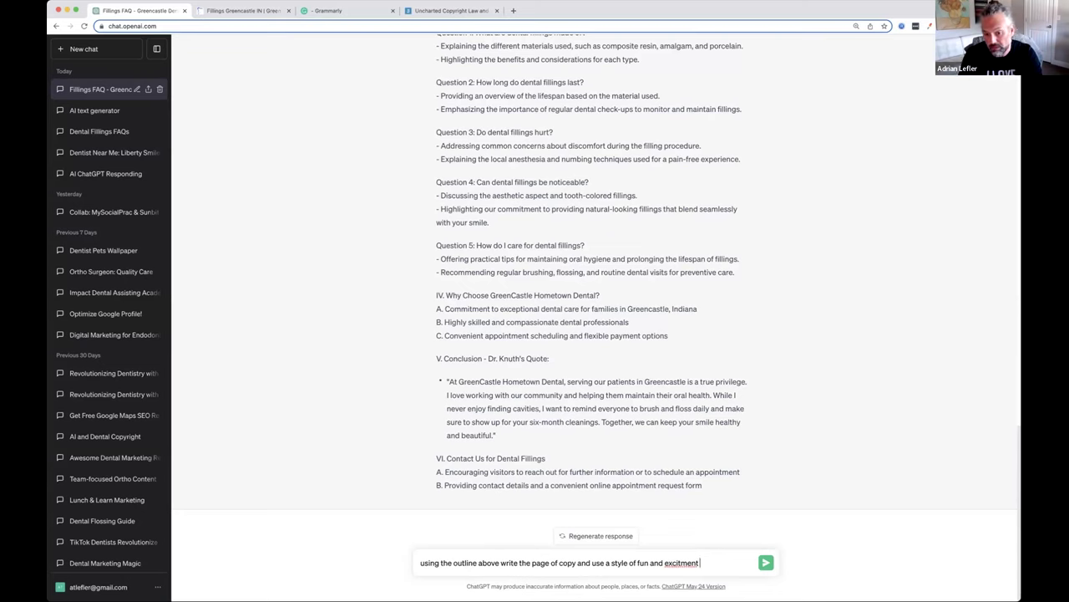
pyautogui.write('and irony.')
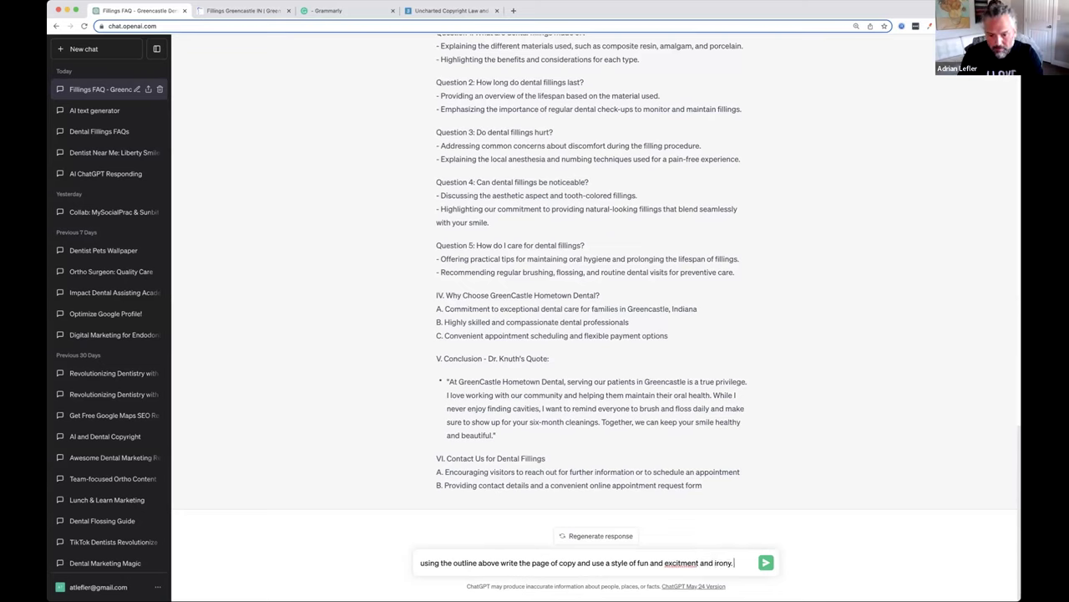
pyautogui.press('Return')
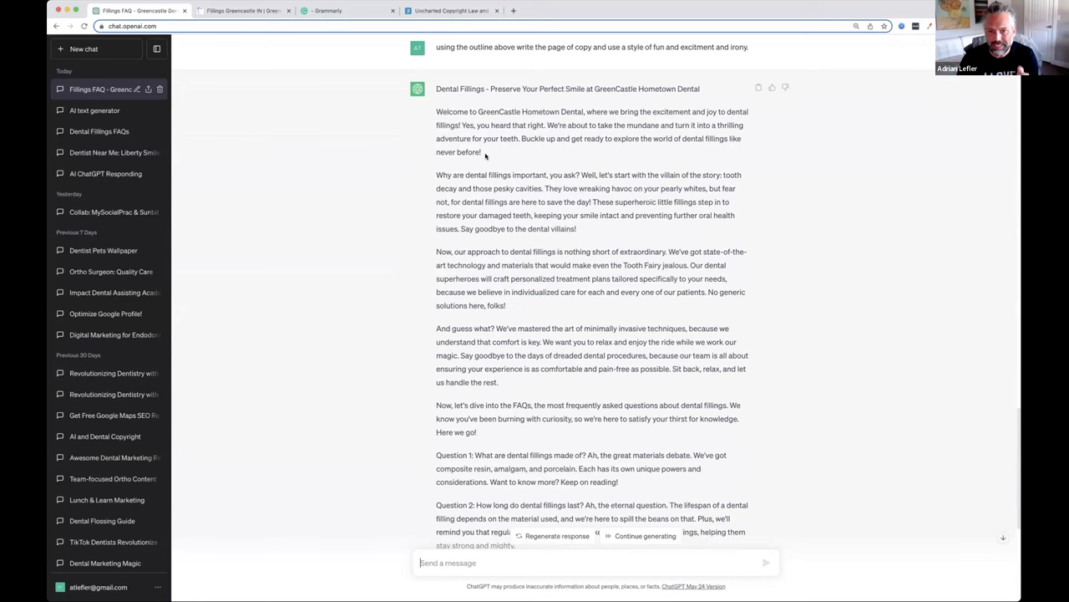
# Step: Send a prompt to rewrite the copy and make it more professional, less fun and exciting but ironic and interesting
pyautogui.scroll(-3, 524, 288)
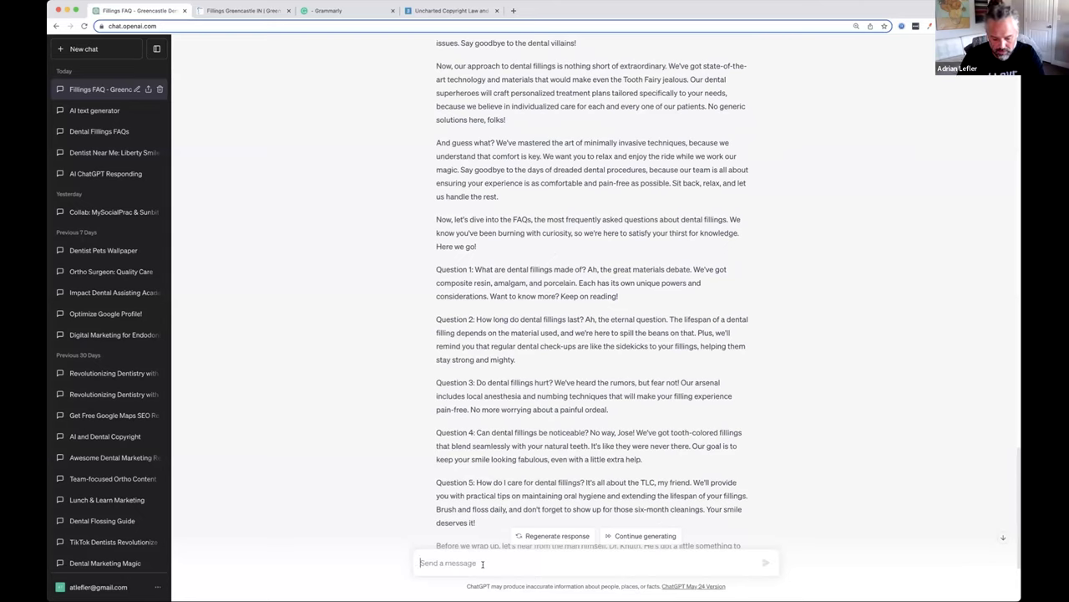
pyautogui.write('rewrite the')
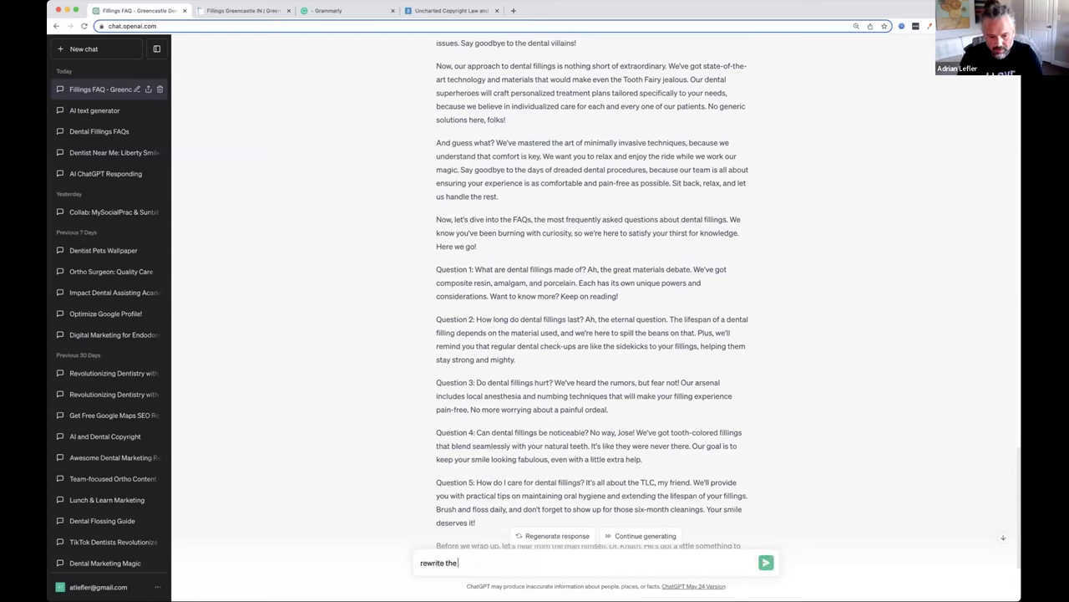
pyautogui.write(' aa')
pyautogui.press('BackSpace')
pyautogui.write('copy and make it more professional')
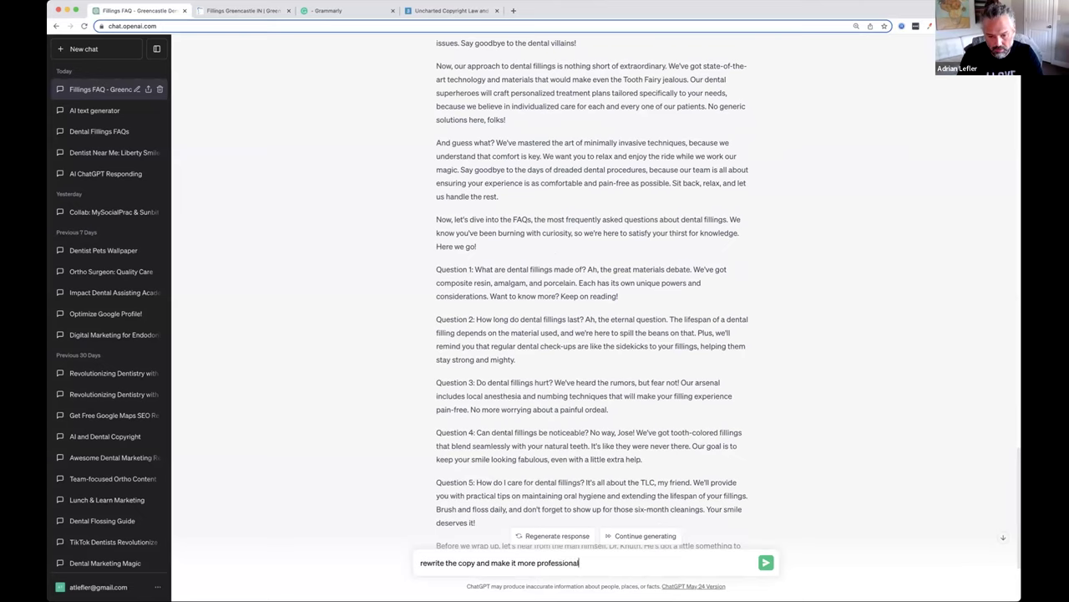
pyautogui.write(', less fun and exciting')
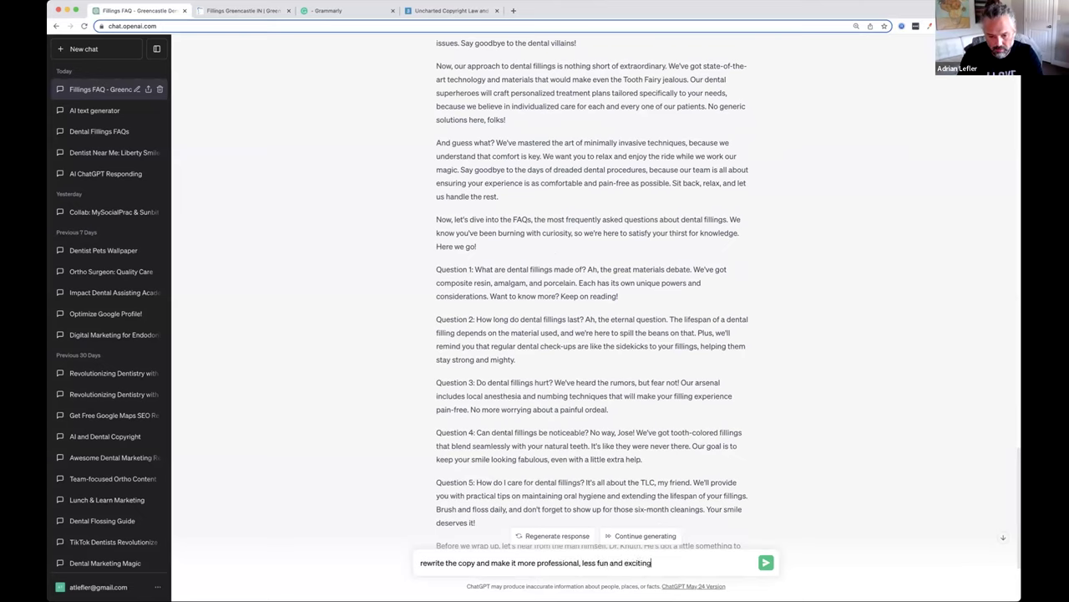
pyautogui.write(' but ironic')
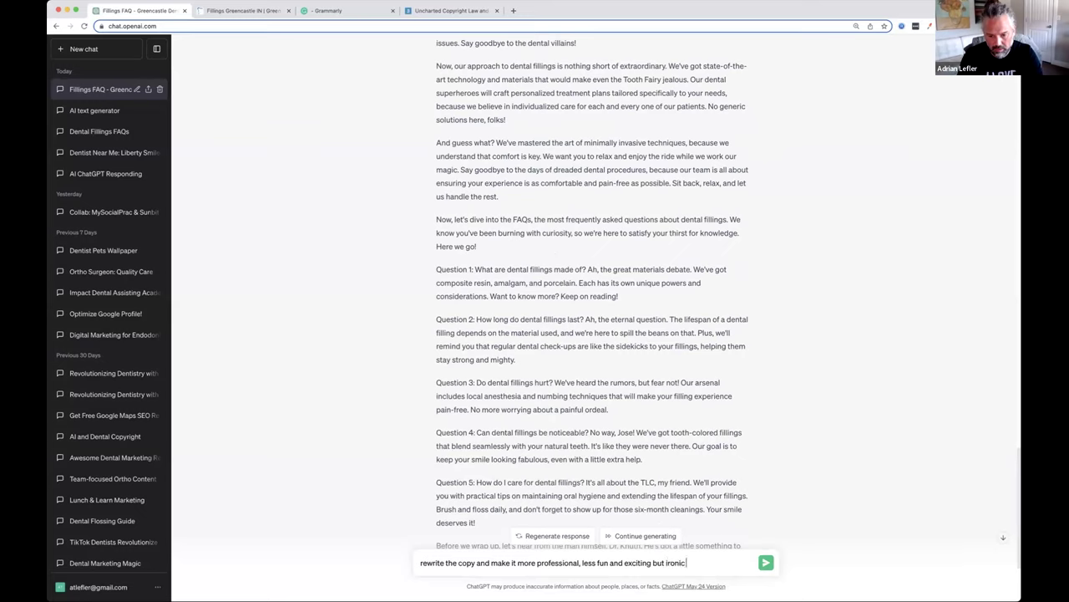
pyautogui.write(' and interesting')
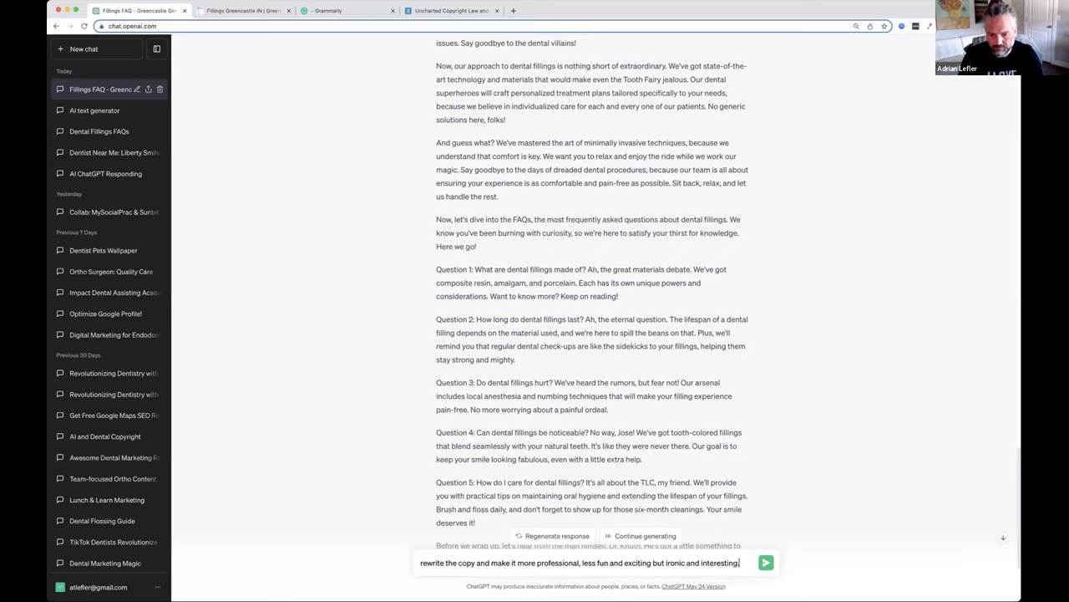
pyautogui.press('Return')
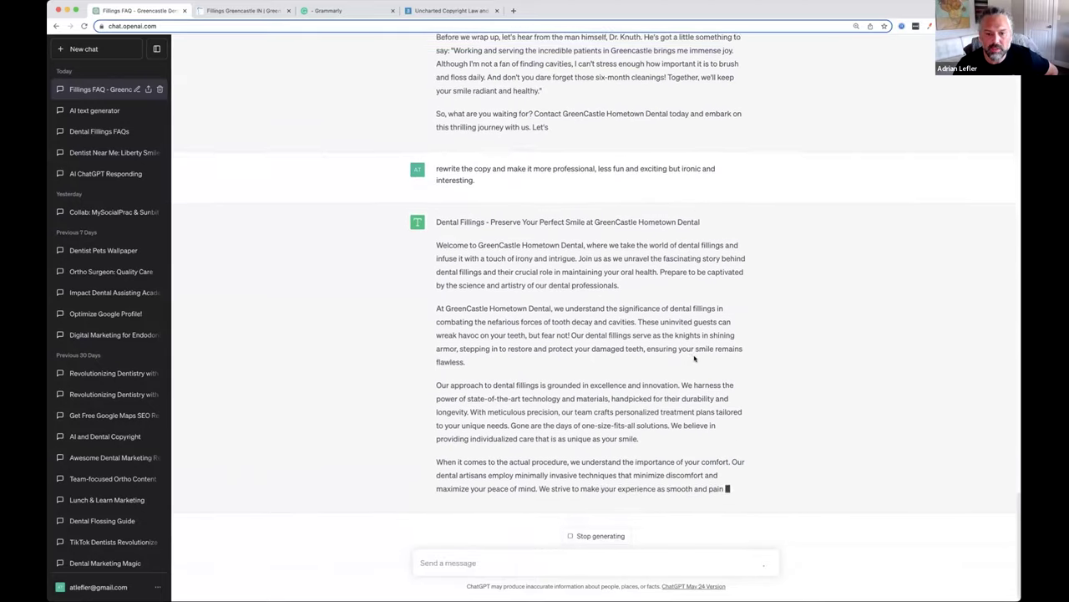
# Step: Review the rewritten dental fillings copy from the welcome paragraph through the five questions, highlighting the paragraph about the doctor before the closing contact text
pyautogui.scroll(1, 694, 357)
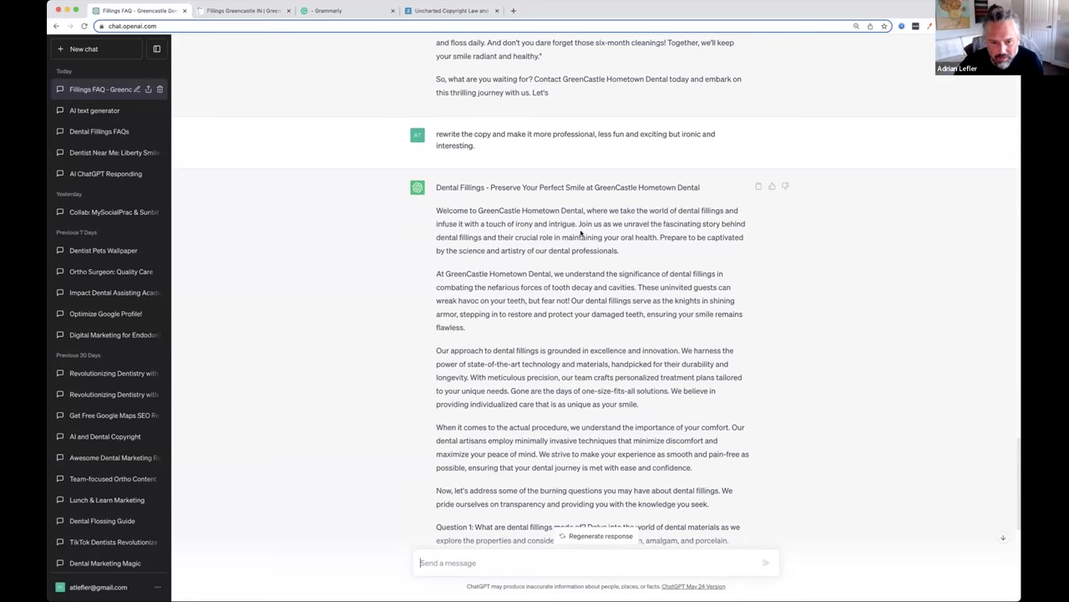
pyautogui.scroll(-1, 629, 238)
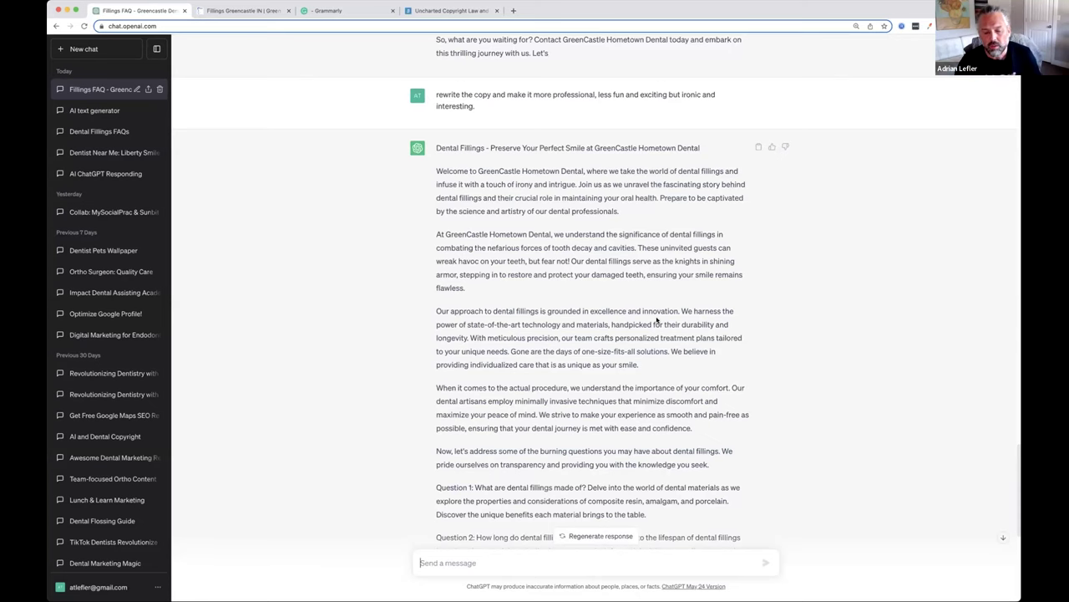
pyautogui.scroll(-4, 637, 348)
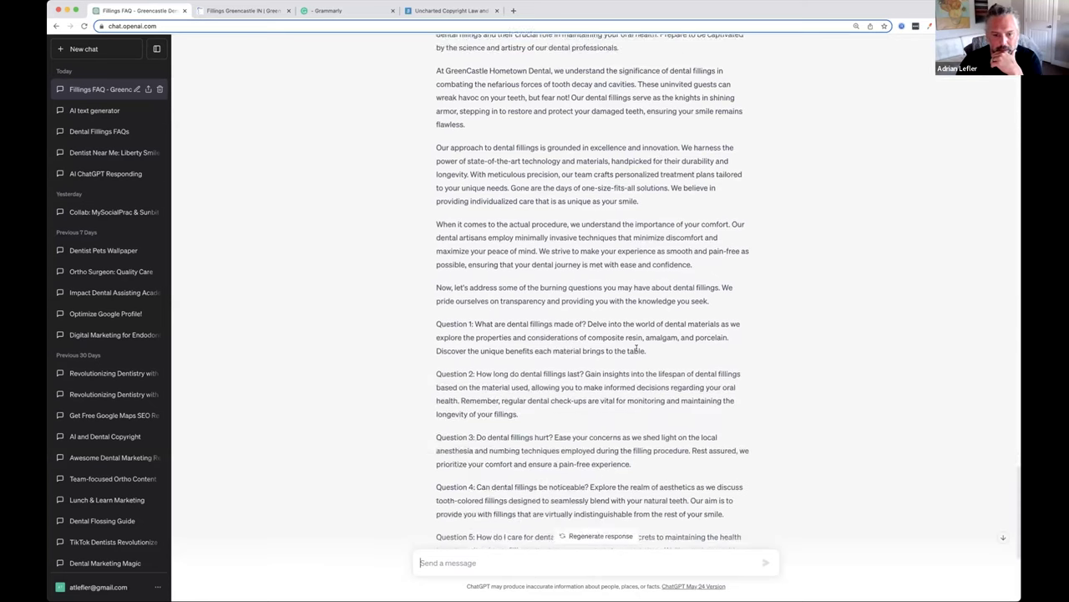
pyautogui.scroll(-6, 636, 348)
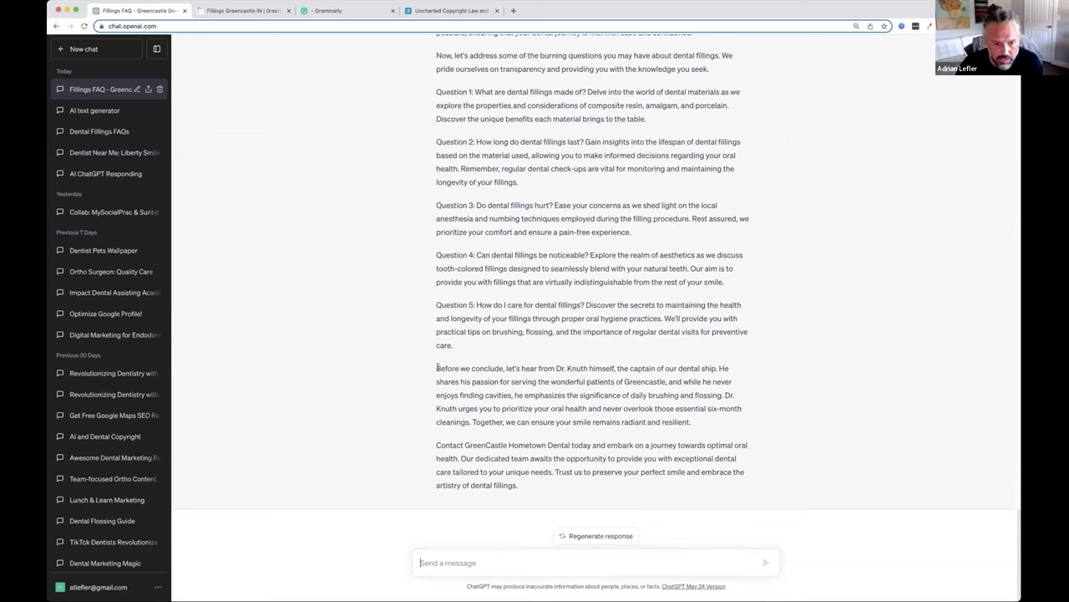
pyautogui.moveTo(436, 367); pyautogui.dragTo(741, 421)
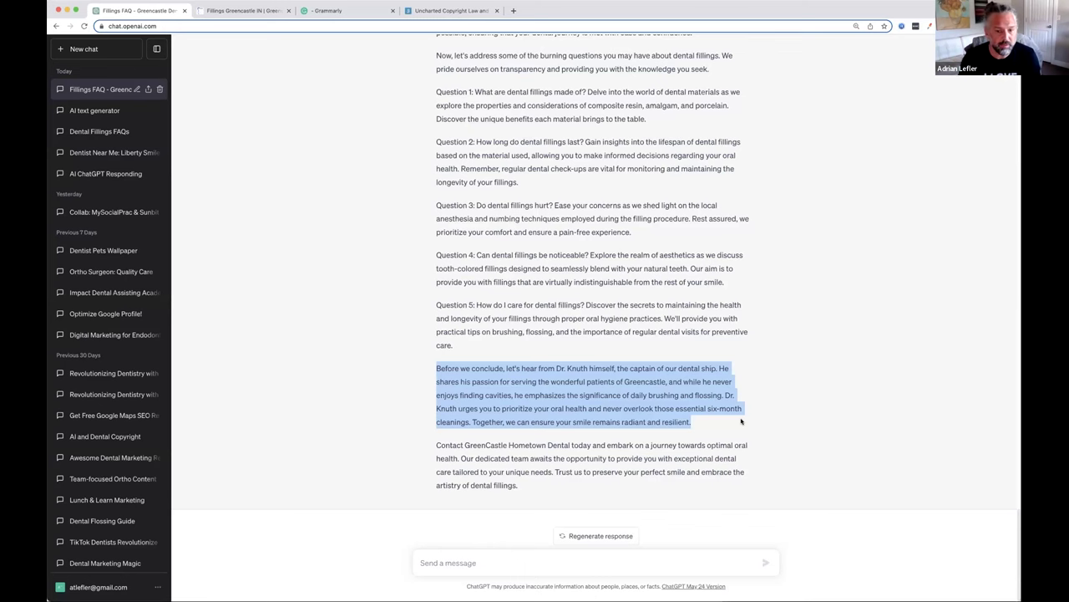
pyautogui.scroll(3, 699, 207)
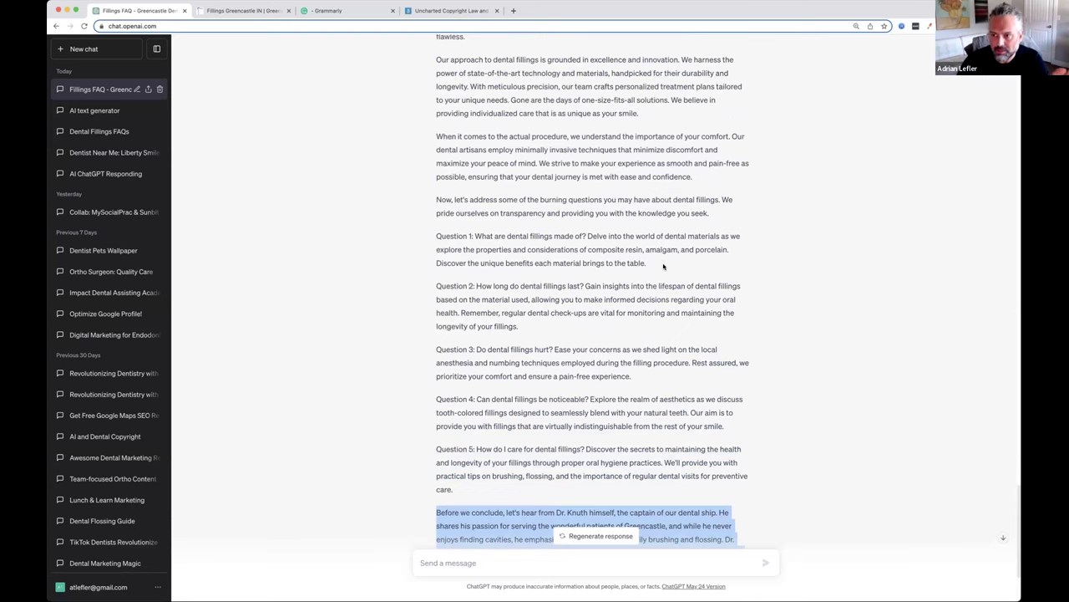
pyautogui.scroll(1, 668, 299)
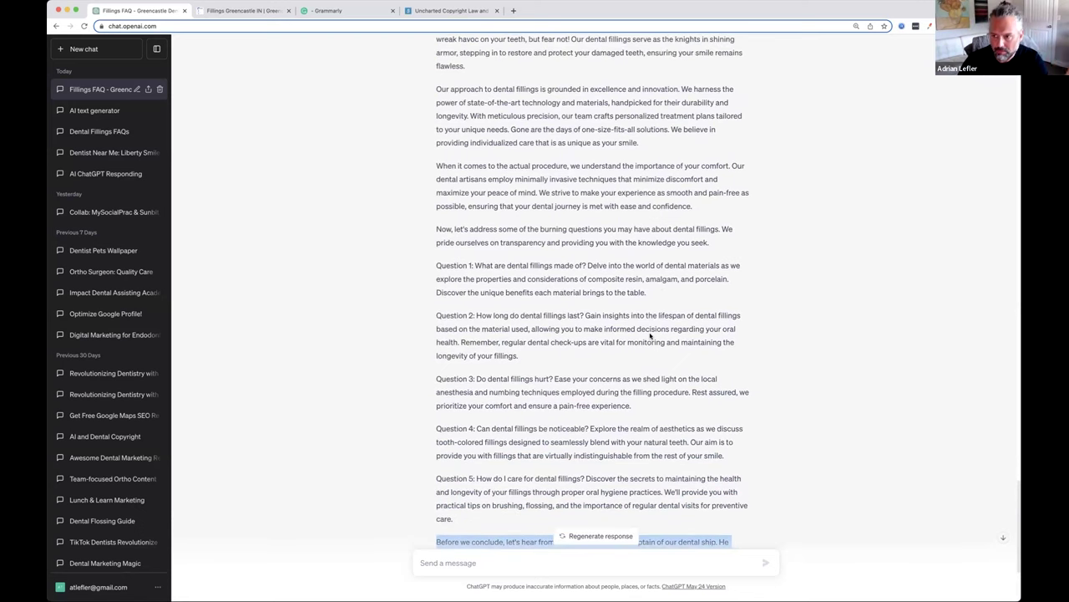
pyautogui.scroll(-4, 607, 345)
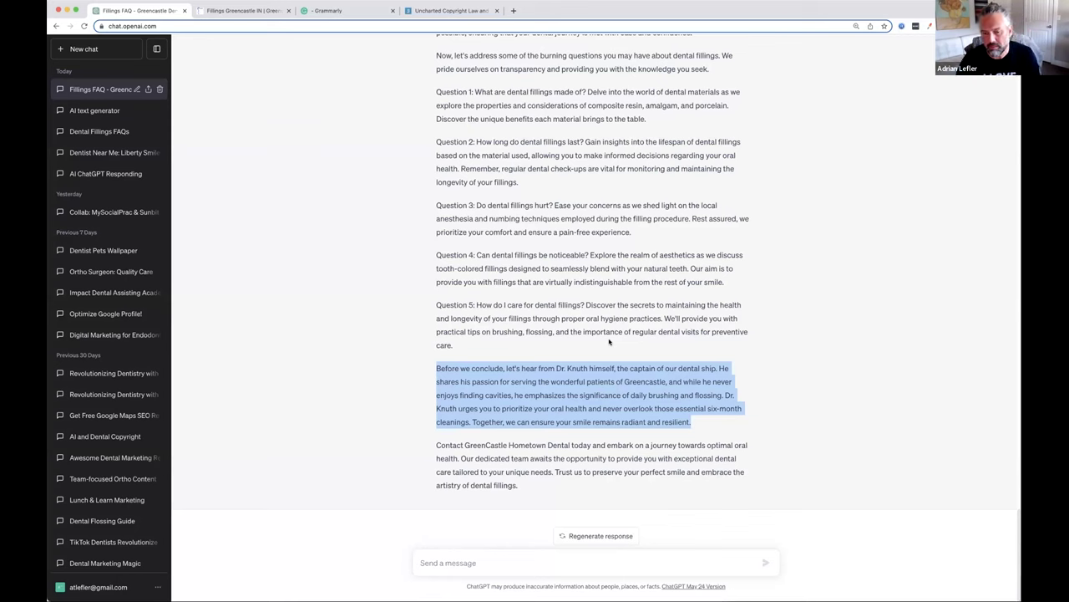
pyautogui.click(584, 338)
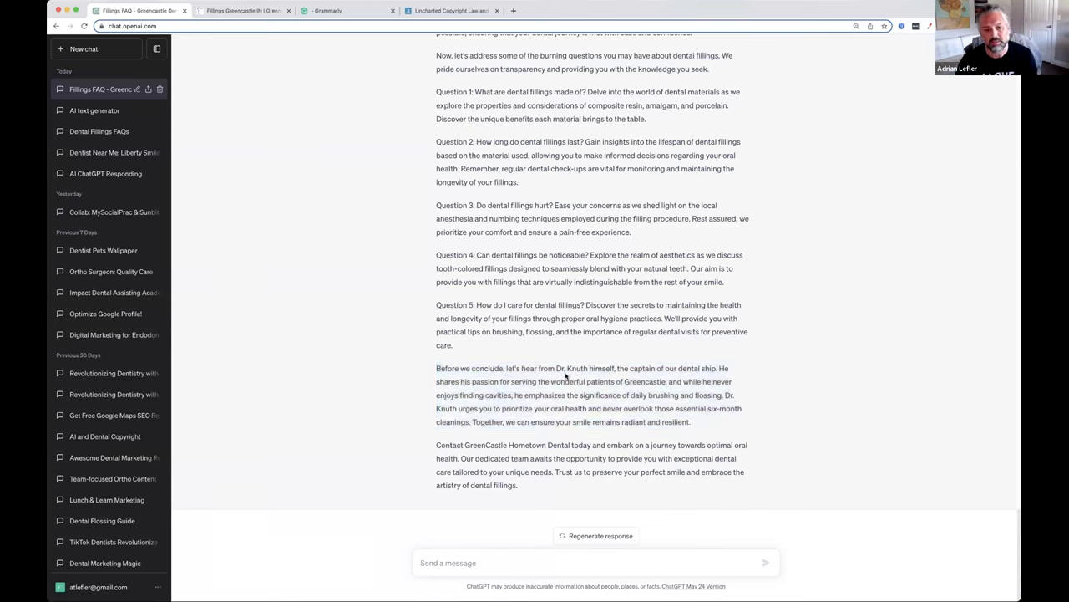
pyautogui.scroll(4, 565, 375)
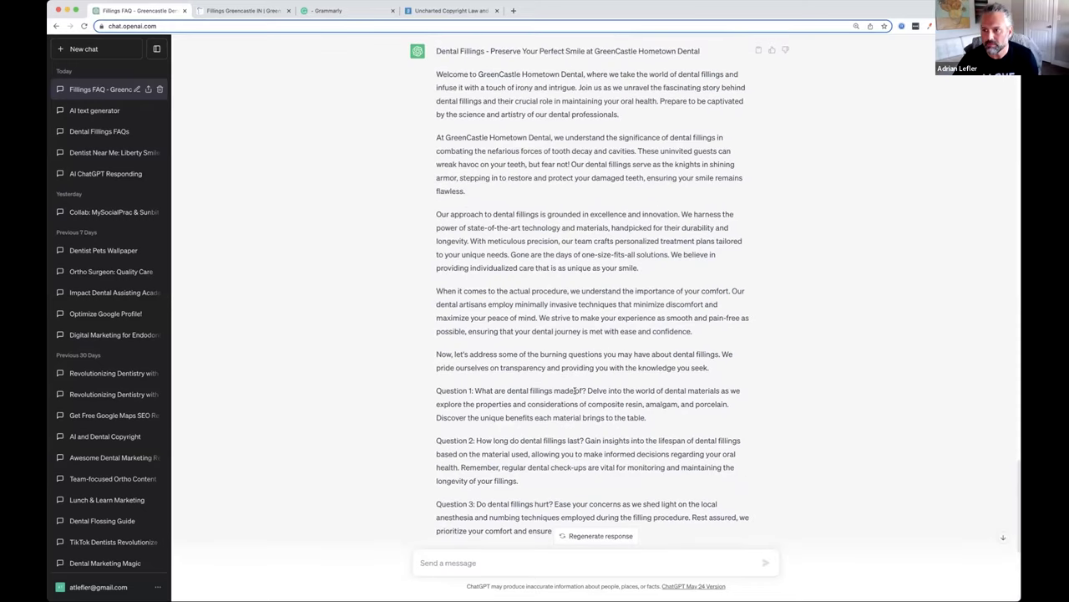